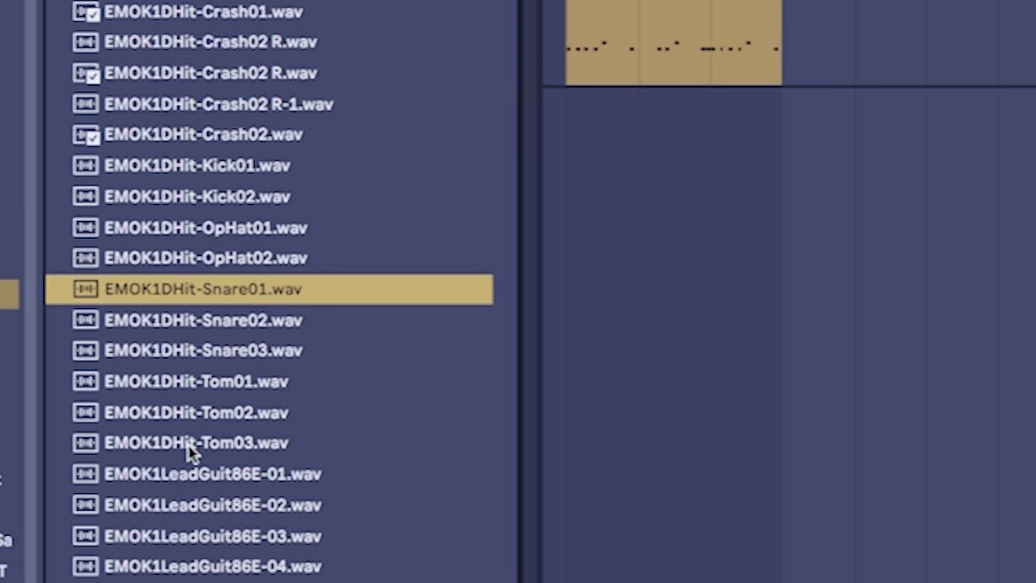
# Load EMOK1DHit-Snare02 onto pad C#1 and EMOK2DHit-Kick01 onto pad C1 of the Drum Rack
pyautogui.press('Down')
pyautogui.press('Down')
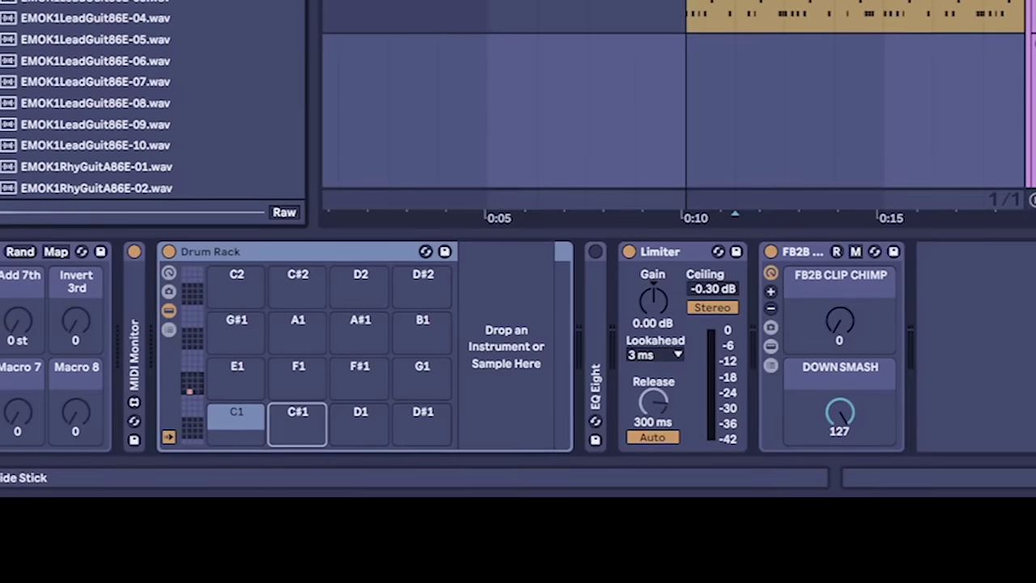
pyautogui.moveTo(297, 424); pyautogui.dragTo(297, 423)
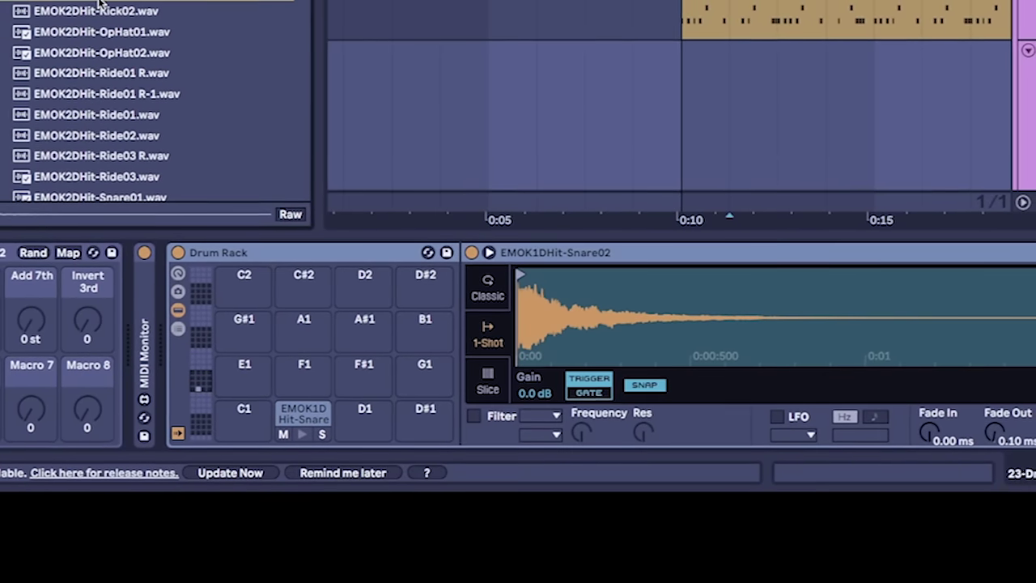
pyautogui.moveTo(97, 4); pyautogui.dragTo(254, 411)
pyautogui.moveTo(254, 412); pyautogui.dragTo(255, 413)
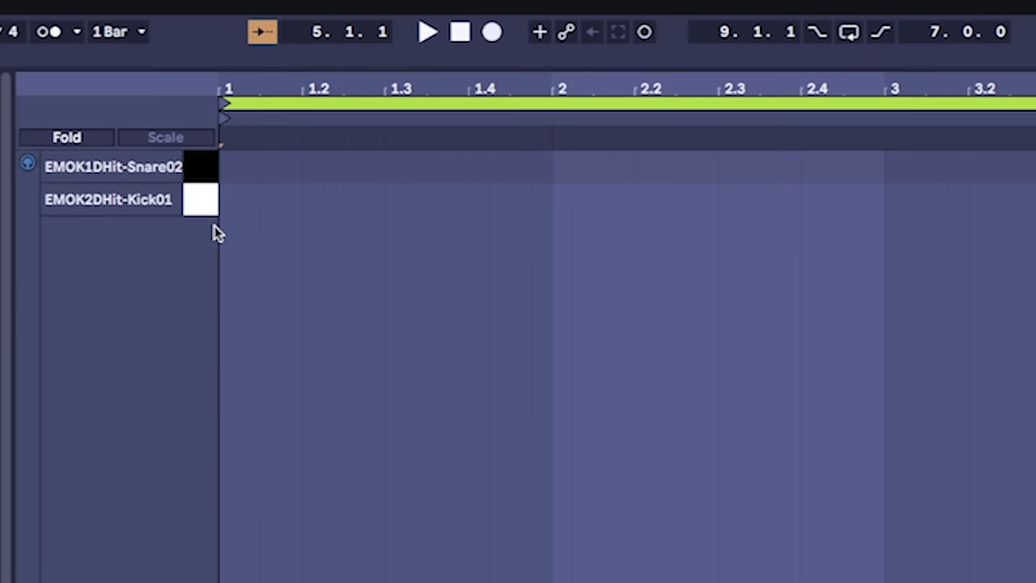
# Draw a kick note on beat 1 and a snare note at beat 1.3
pyautogui.doubleClick(229, 199)
pyautogui.doubleClick(394, 166)
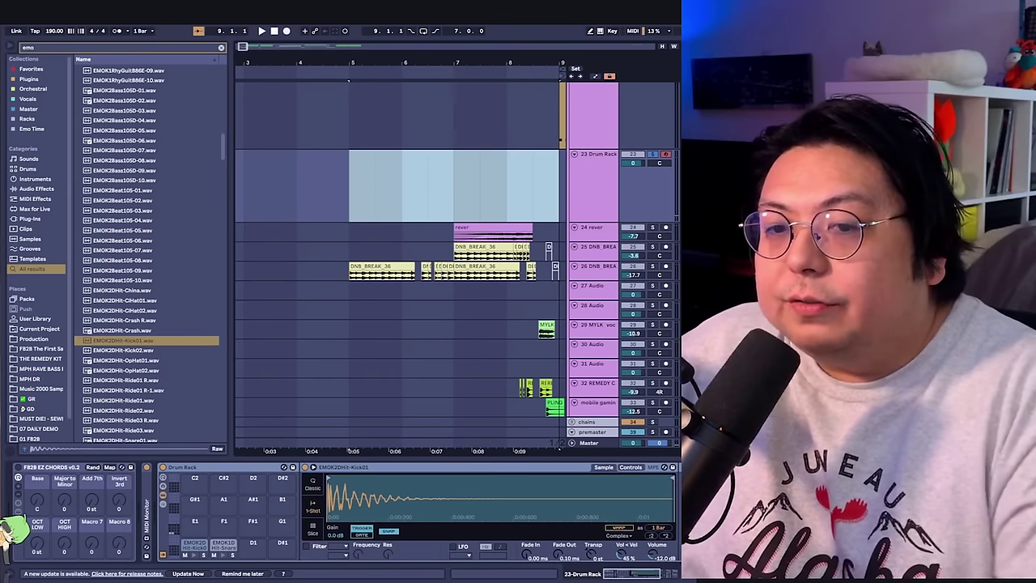
pyautogui.click(364, 188)
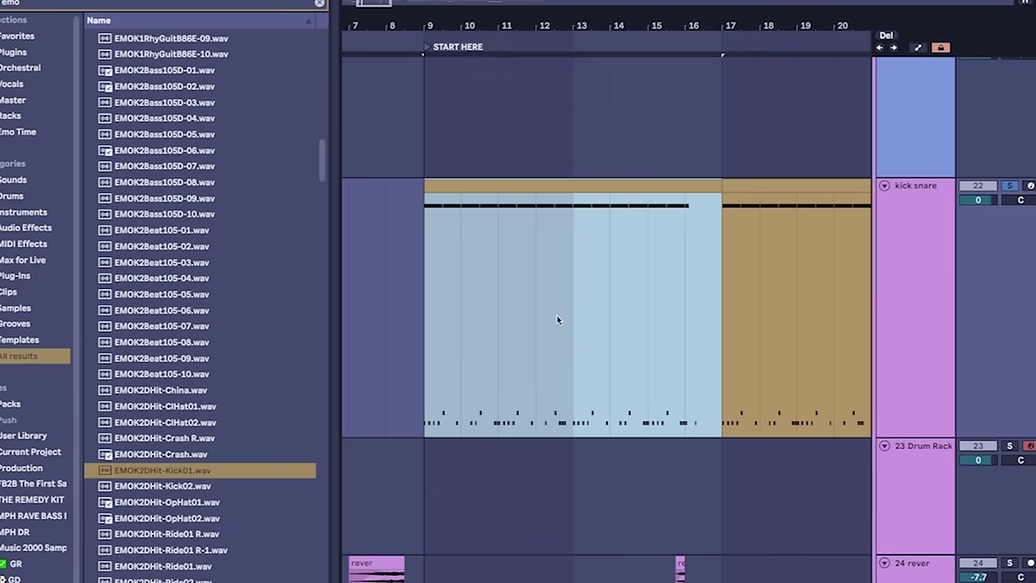
# Open the kick snare clip's notes, play the drum pattern, and enlarge the note area above velocity
pyautogui.click(423, 245)
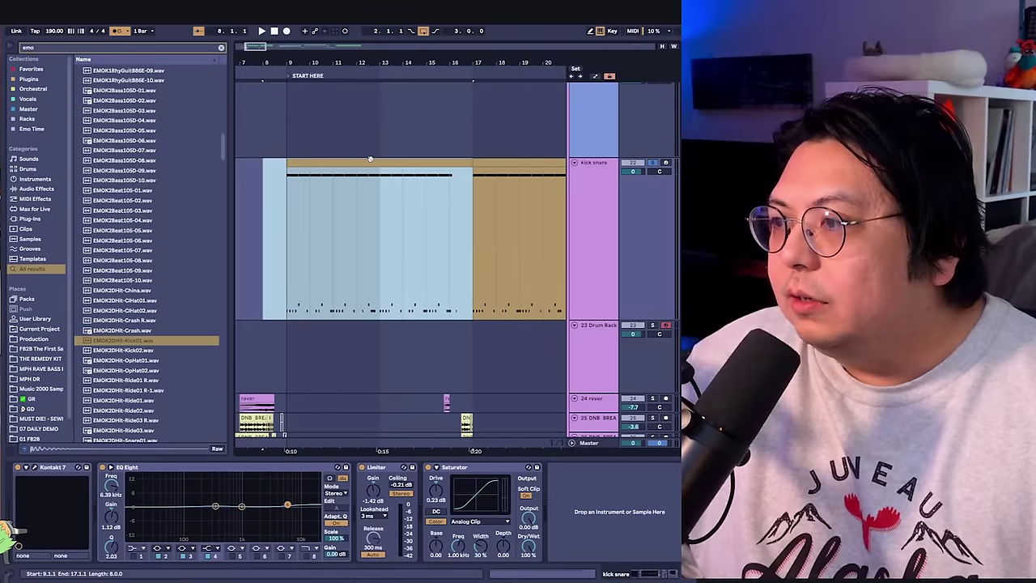
pyautogui.doubleClick(370, 159)
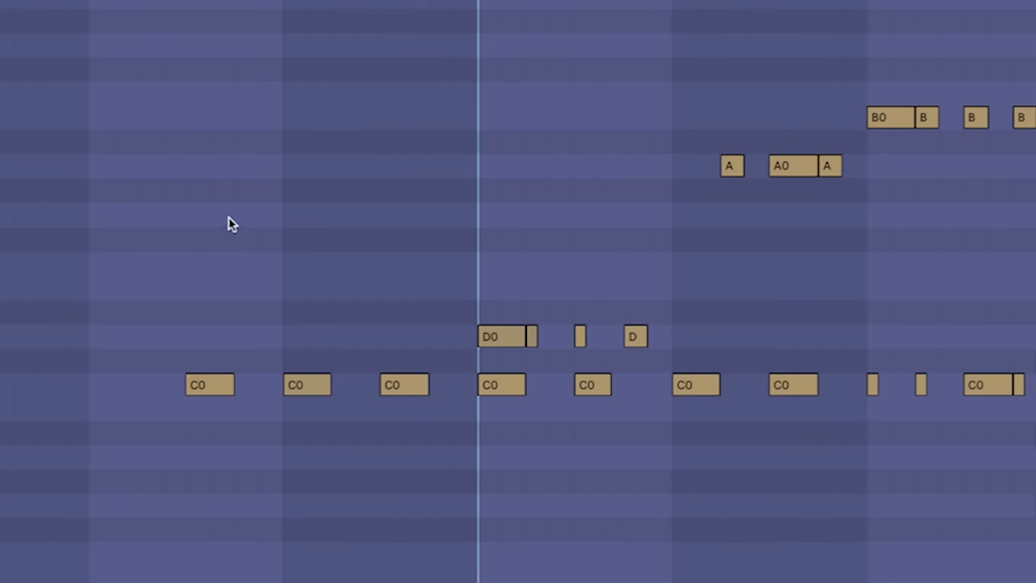
pyautogui.press('space')
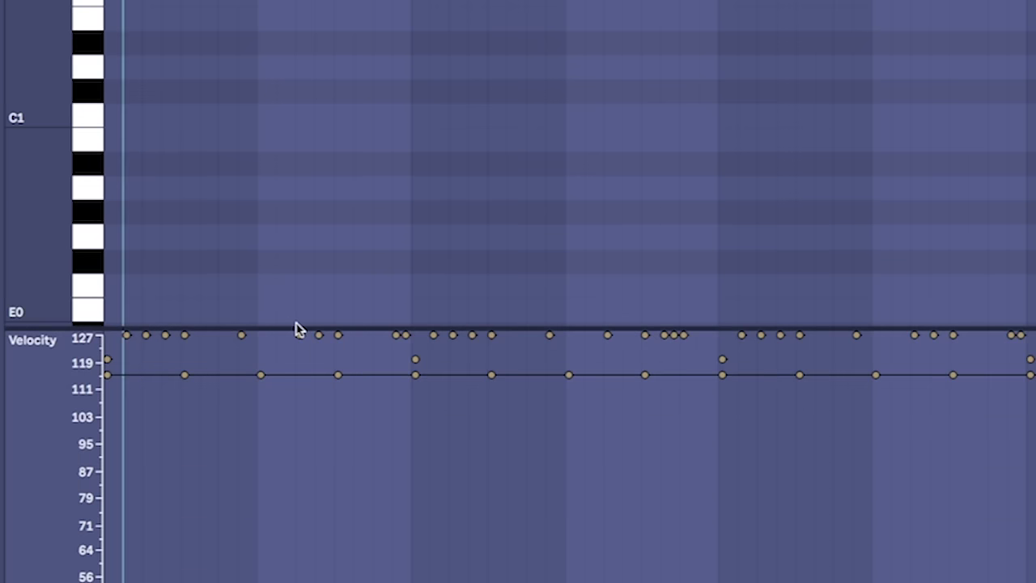
pyautogui.moveTo(295, 328); pyautogui.dragTo(296, 503)
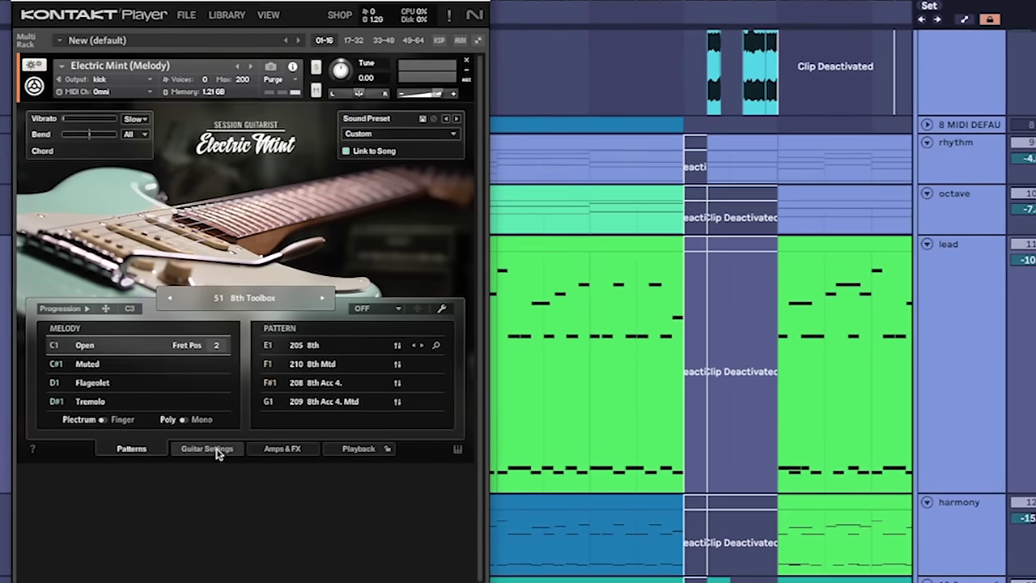
# Check the Amps & FX Sound Preset list, leave it as Custom, and return to Patterns
pyautogui.click(281, 450)
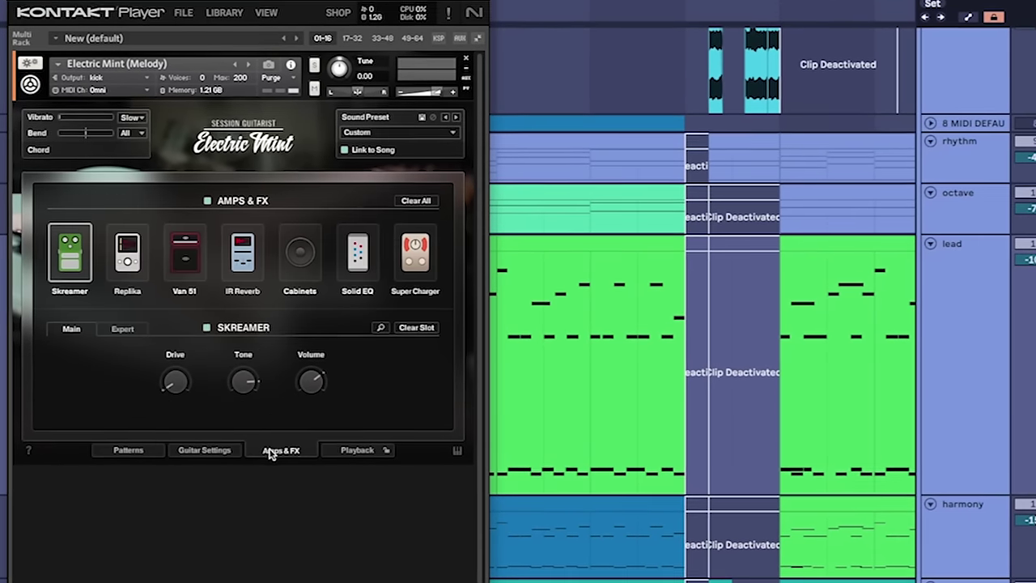
pyautogui.click(413, 132)
pyautogui.scroll(-10, 405, 475)
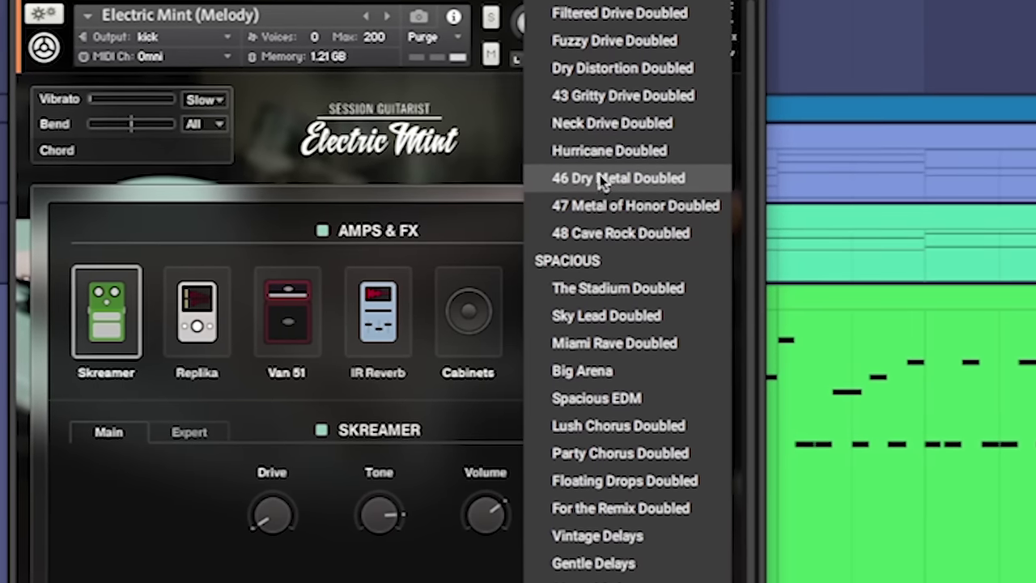
pyautogui.click(243, 225)
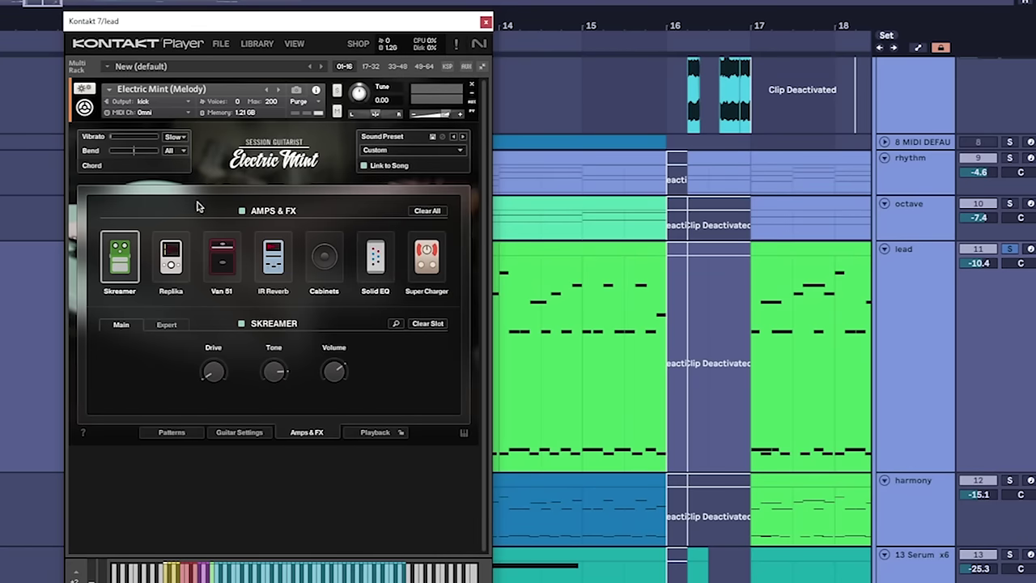
pyautogui.click(171, 433)
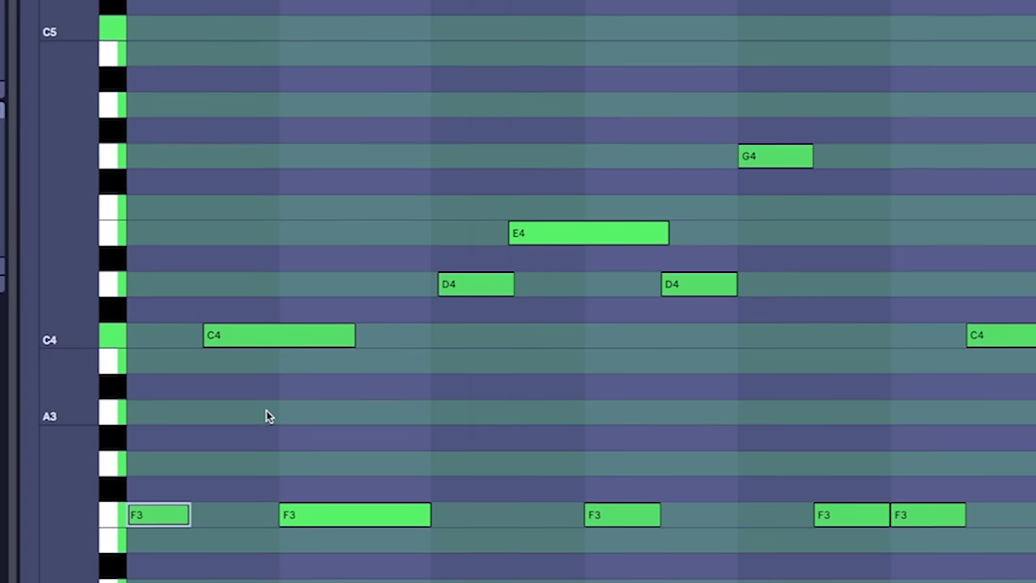
# Audition the lead riff's C4, F3, D4 and G4 notes one by one
pyautogui.click(258, 334)
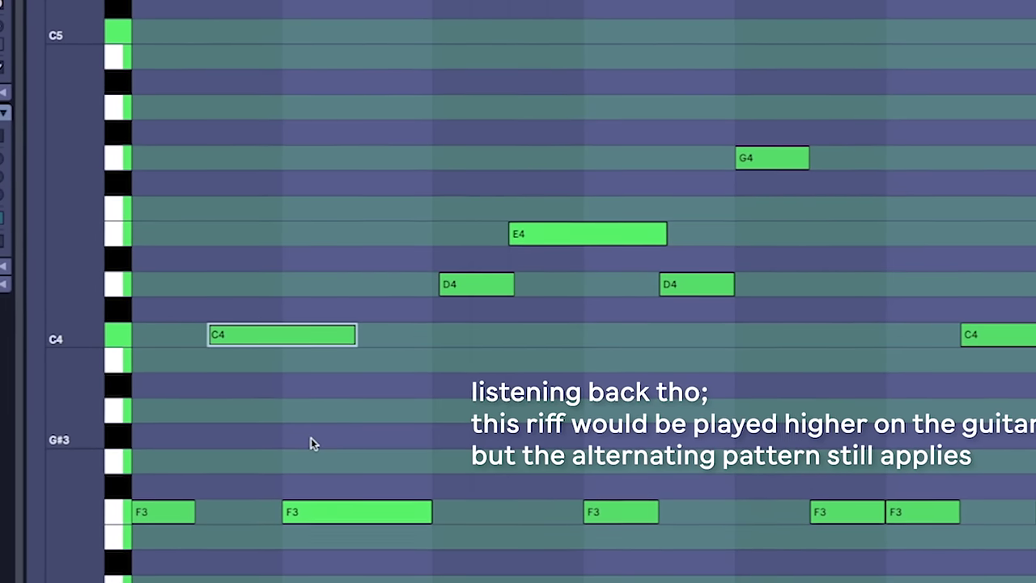
pyautogui.click(364, 512)
pyautogui.click(478, 284)
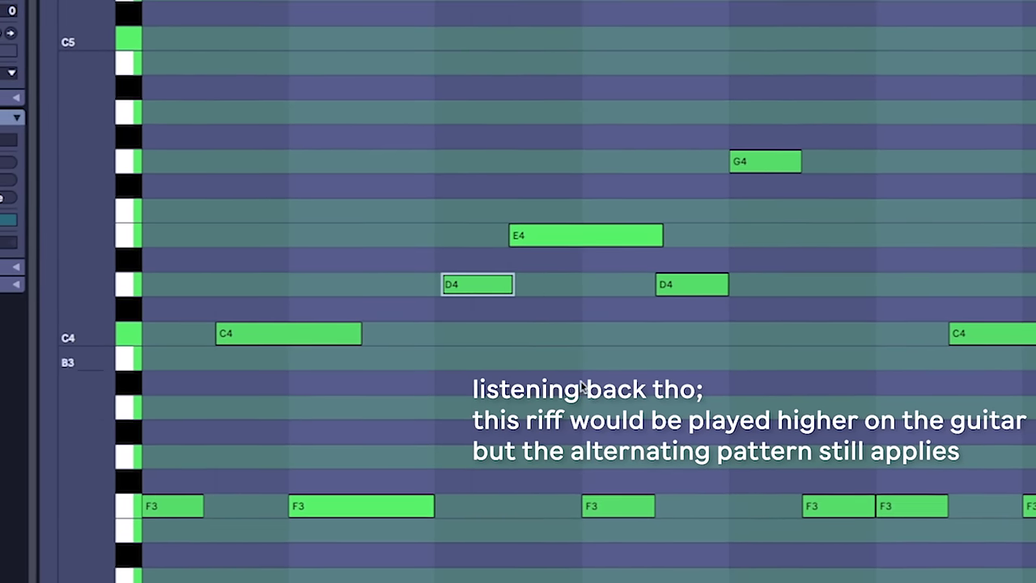
pyautogui.click(619, 507)
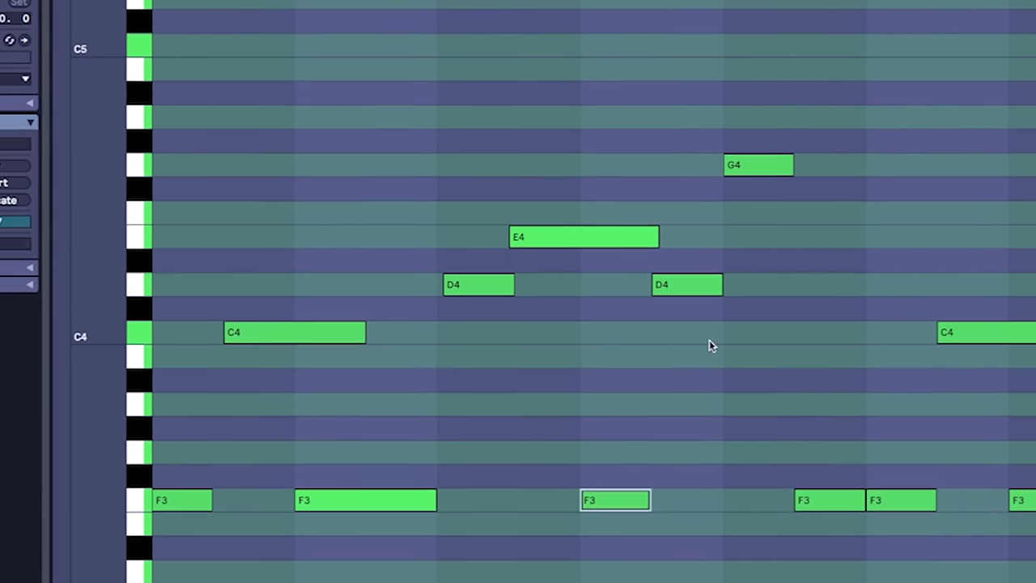
pyautogui.click(705, 284)
pyautogui.click(758, 165)
pyautogui.click(832, 501)
pyautogui.moveTo(875, 428); pyautogui.dragTo(904, 500)
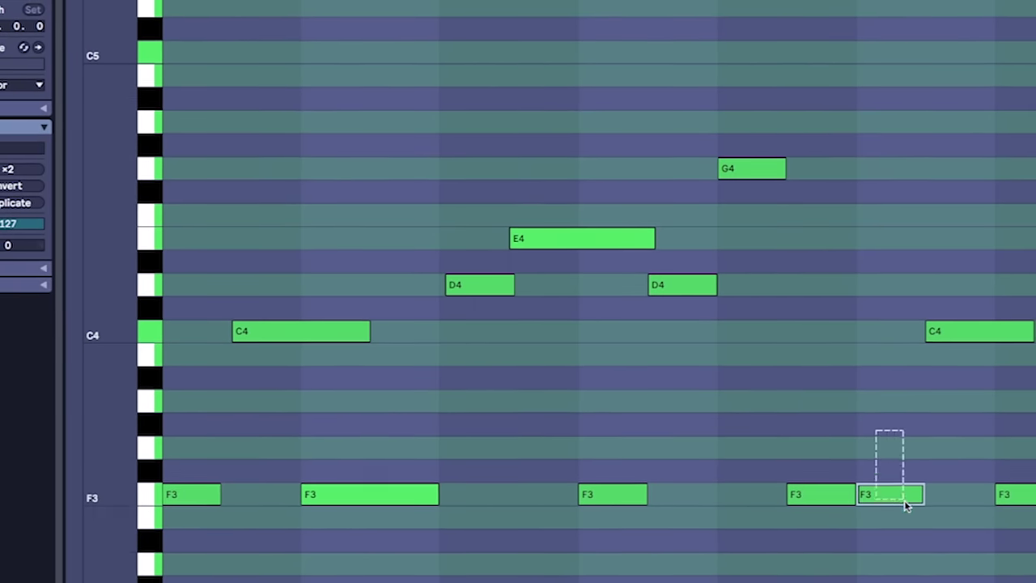
pyautogui.click(176, 438)
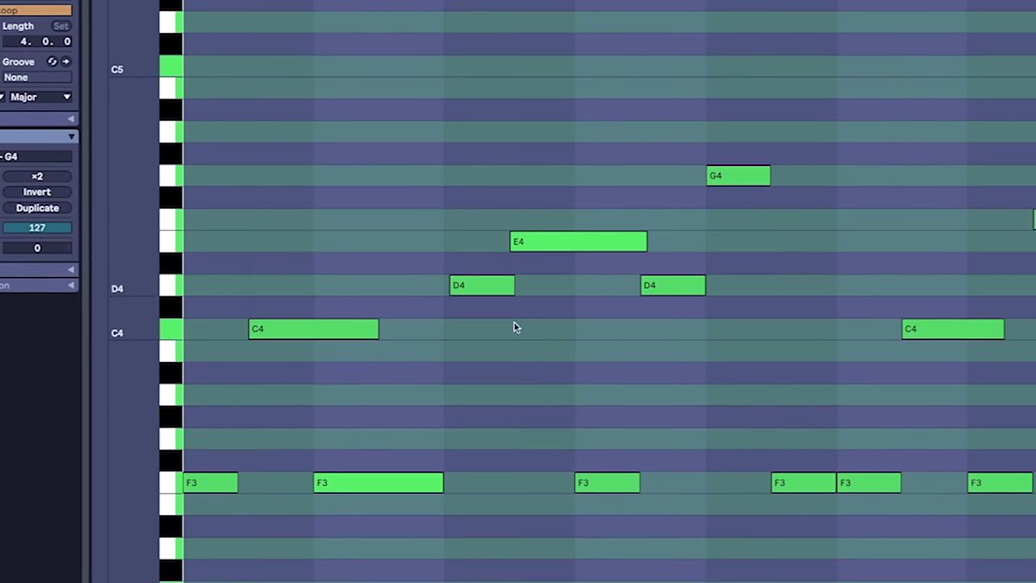
# Play the lead riff and zoom in and out across the melody notes
pyautogui.press('space')
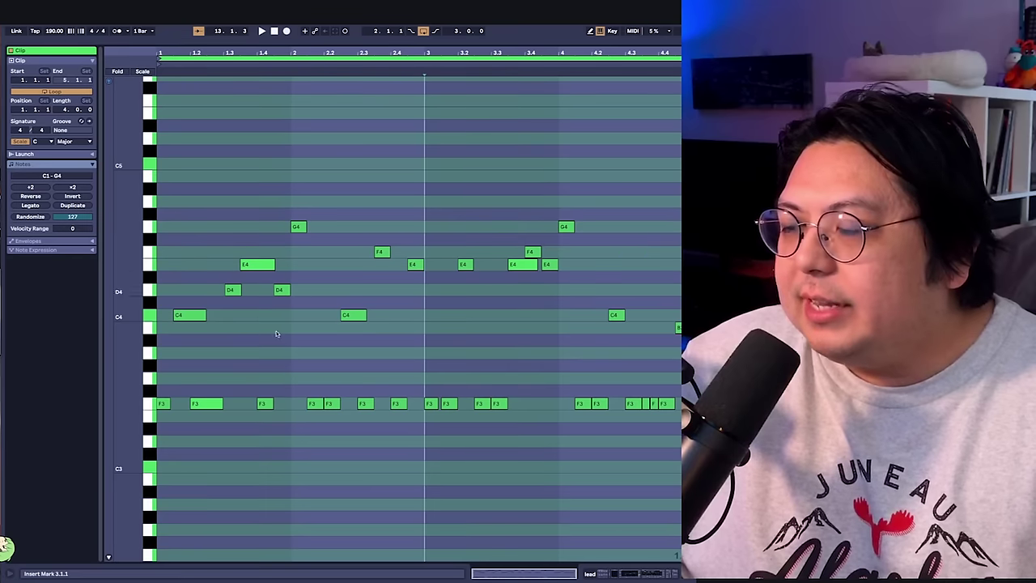
pyautogui.scroll(3, 475, 313)
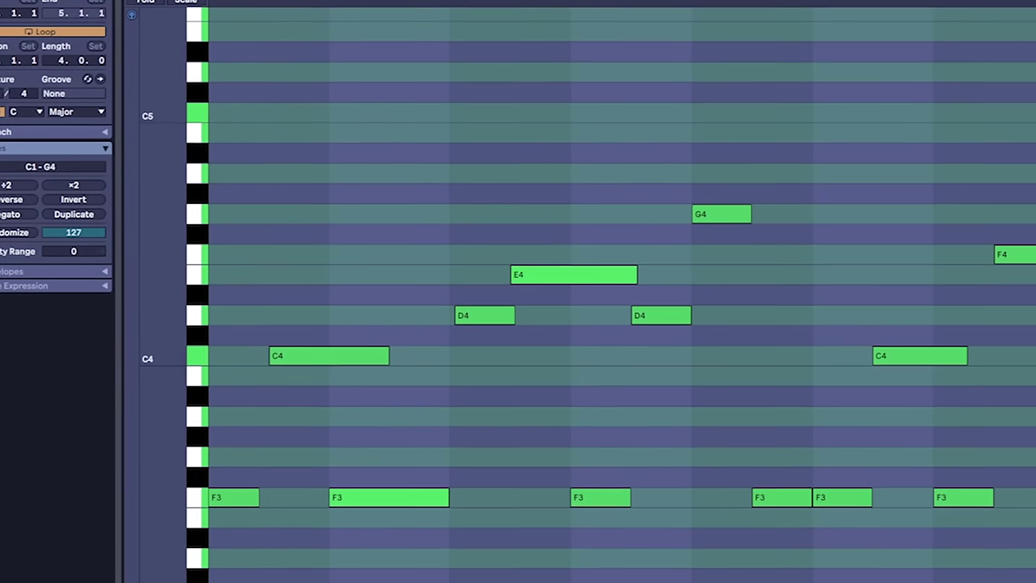
pyautogui.scroll(-10, 326, 358)
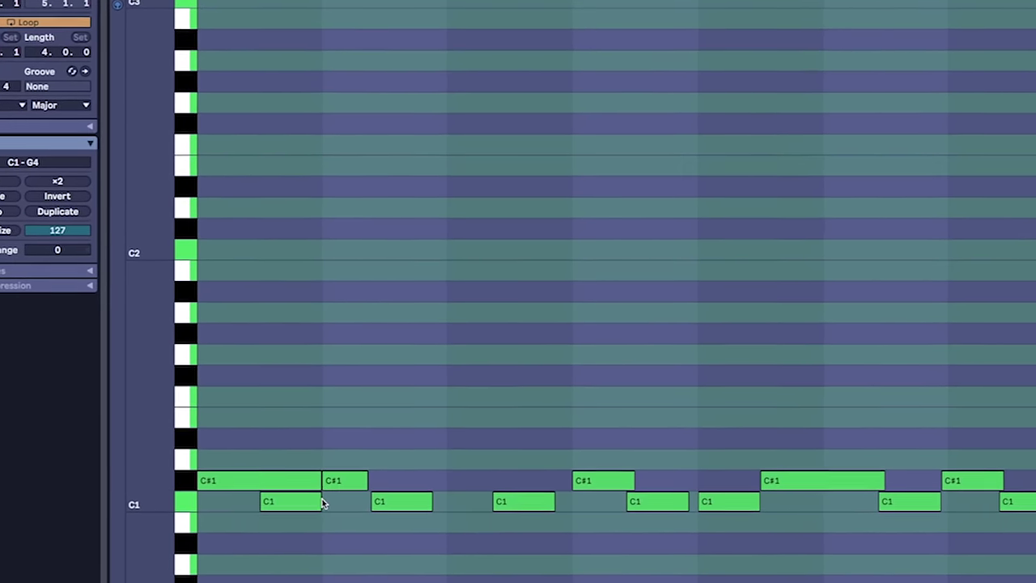
pyautogui.press('-')
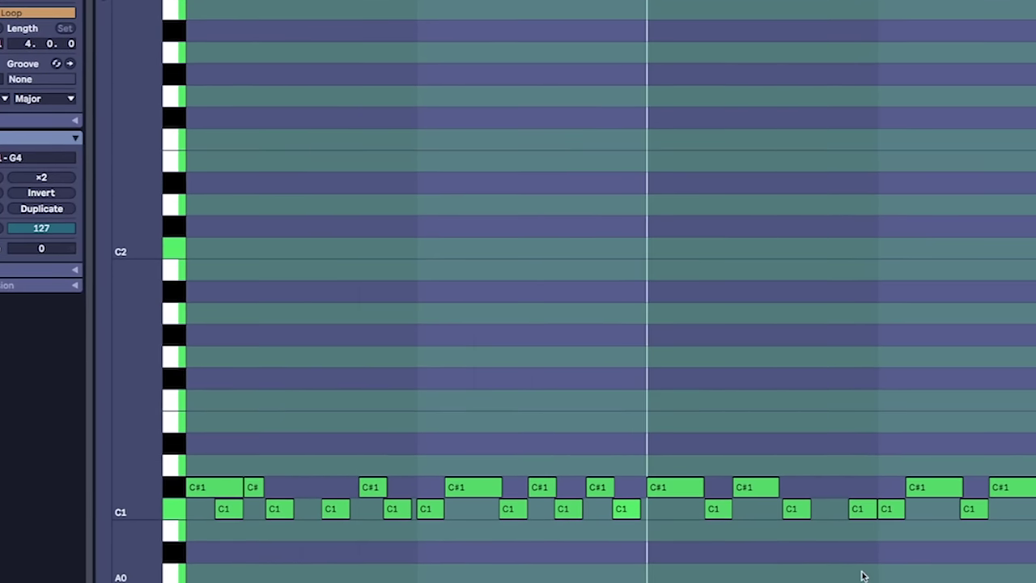
pyautogui.scroll(15, 375, 529)
pyautogui.press('+')
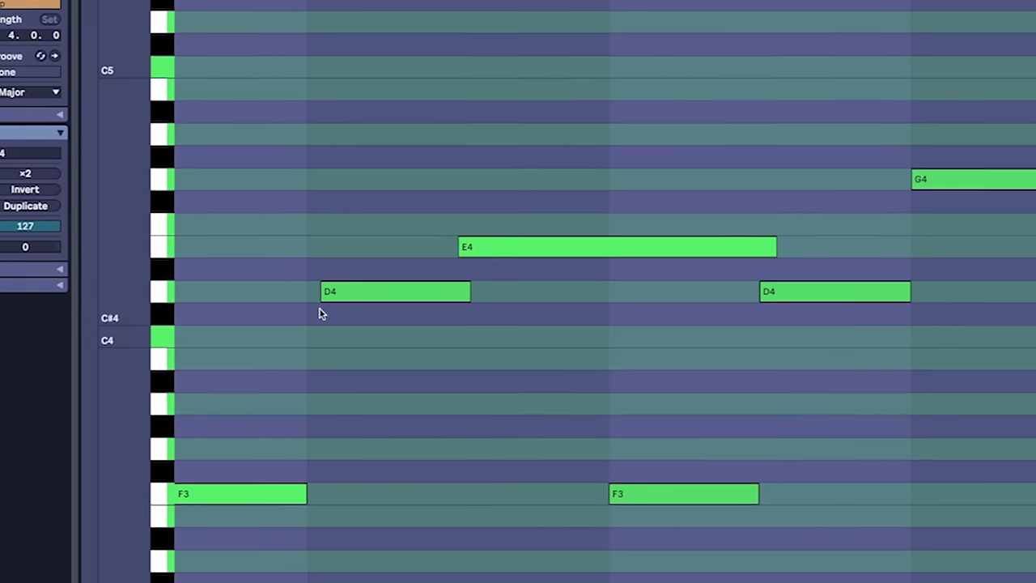
pyautogui.press('-')
pyautogui.press('-')
pyautogui.scroll(-2, 438, 409)
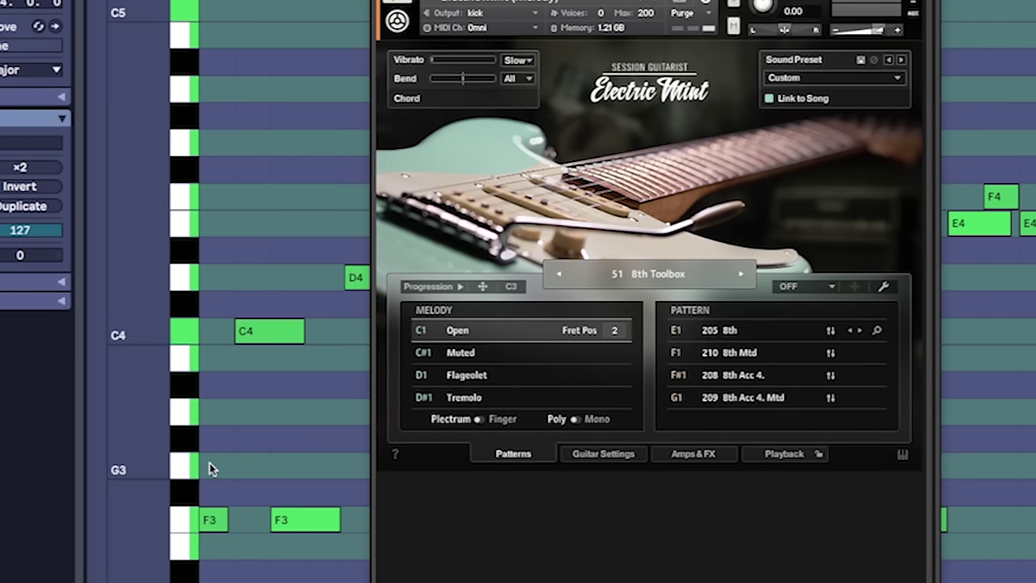
# Play the lead riff through the Electric Mint guitar
pyautogui.press('space')
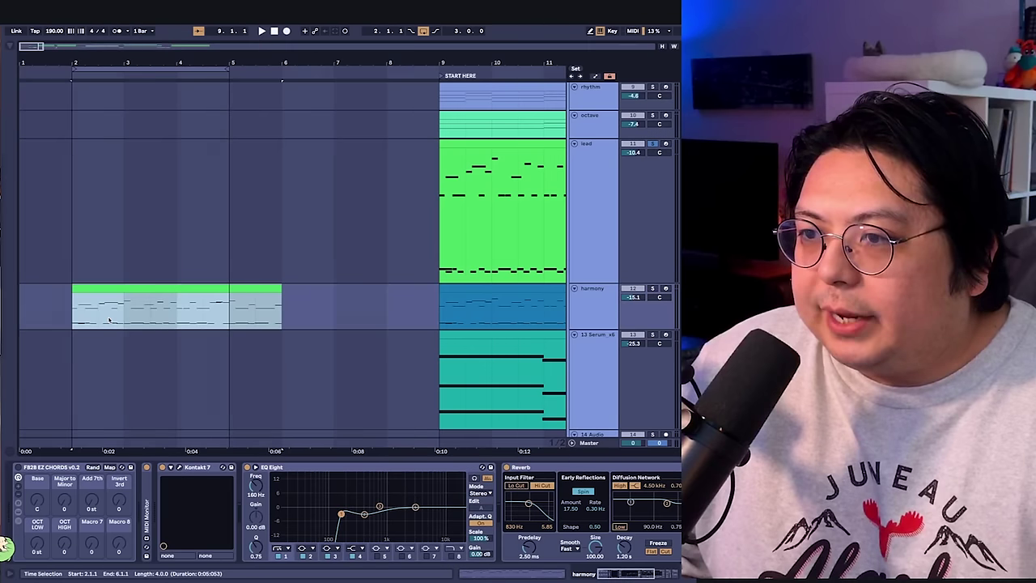
# Shift the harmony clip's F3–G4 notes up two scale steps and down an octave
pyautogui.click(123, 304)
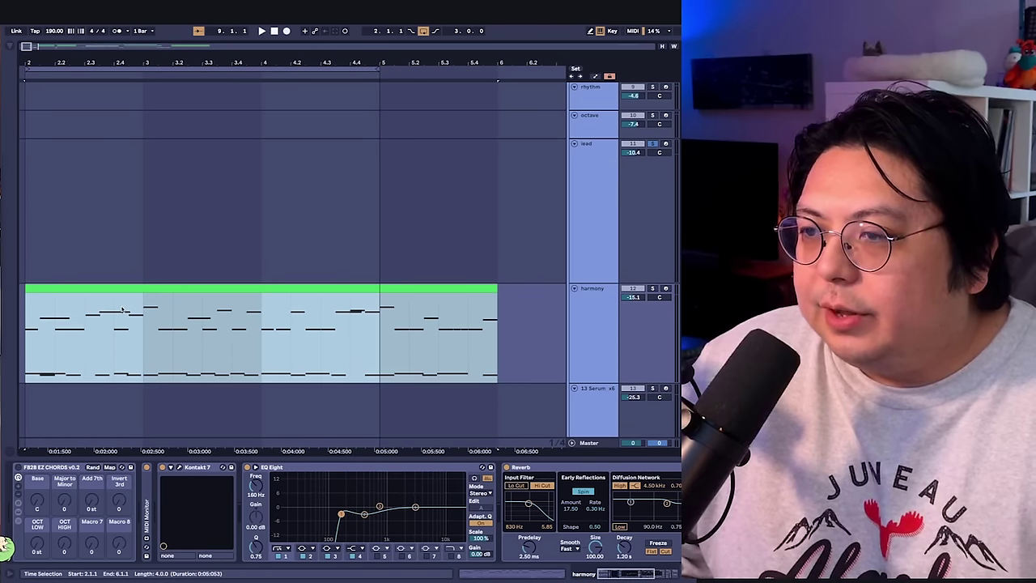
pyautogui.doubleClick(123, 310)
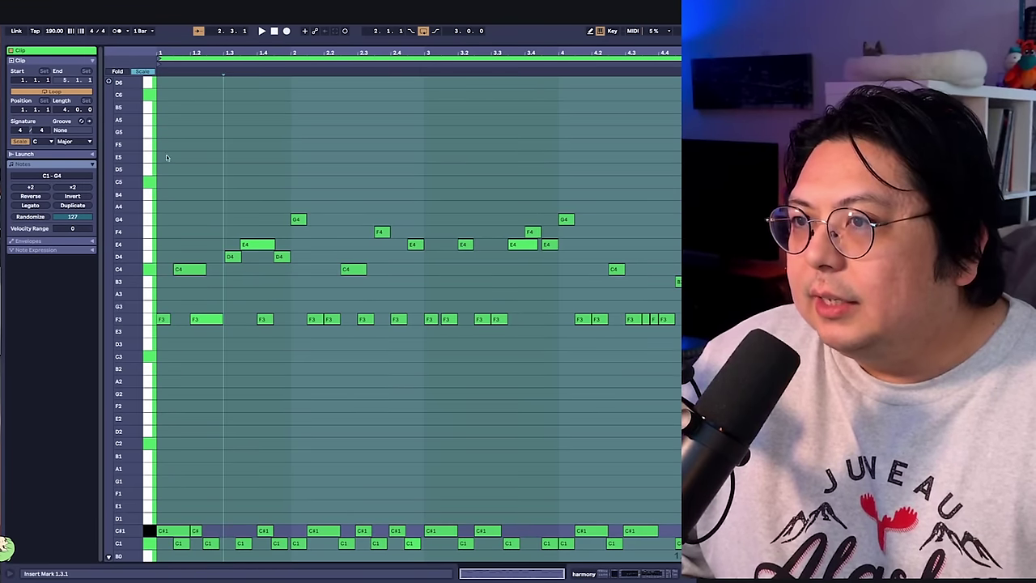
pyautogui.moveTo(167, 158); pyautogui.dragTo(168, 490)
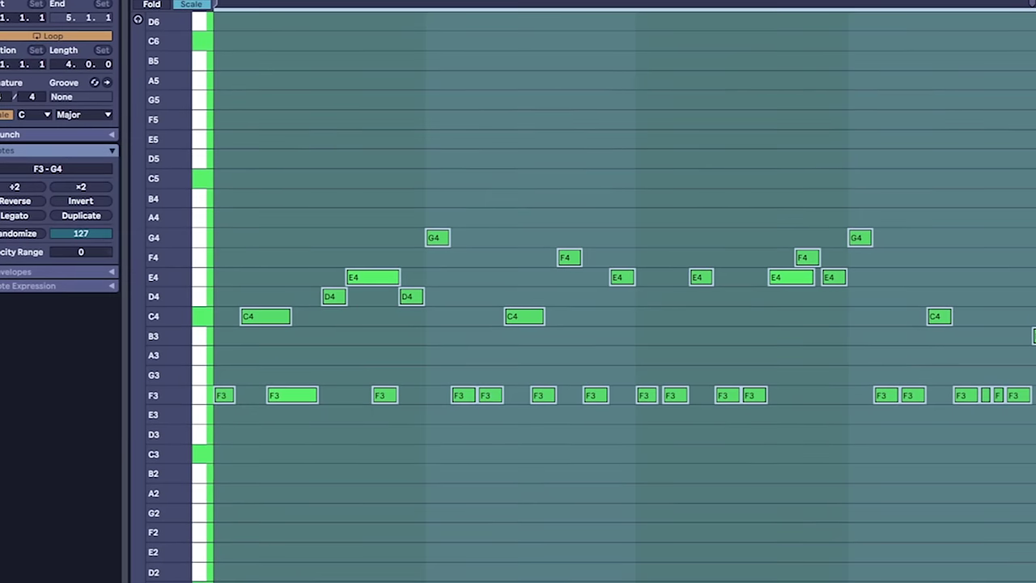
pyautogui.press('Up')
pyautogui.press('Up')
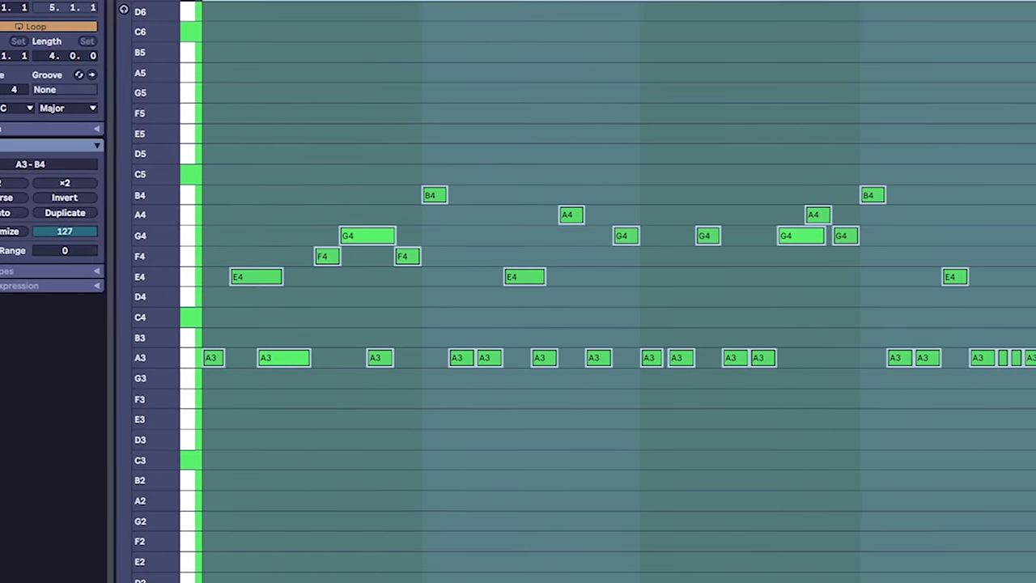
pyautogui.hotkey('shift', 'Down')
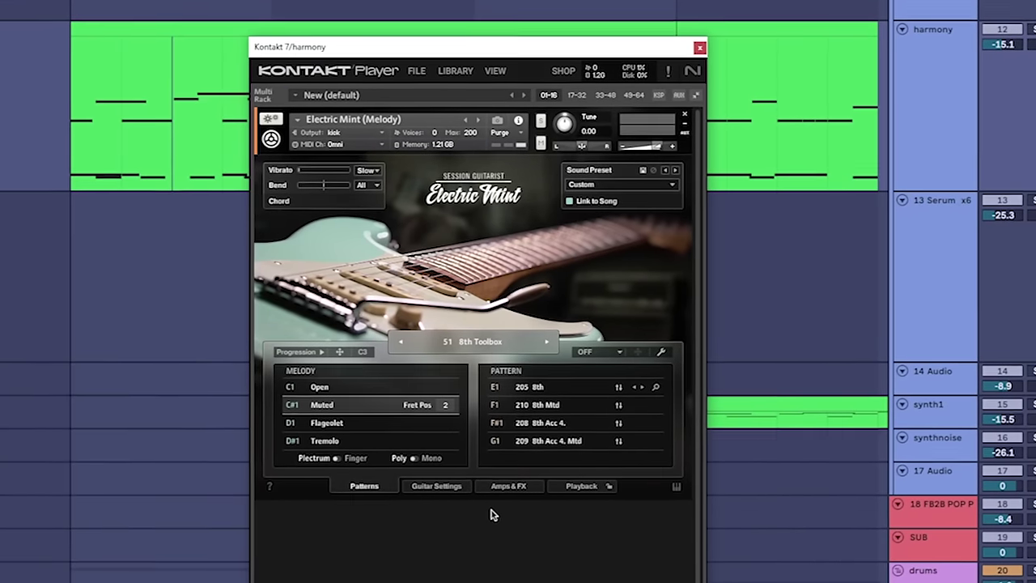
# Show the harmony guitar's Amps & FX page, then replay the song from near bar 8
pyautogui.click(509, 549)
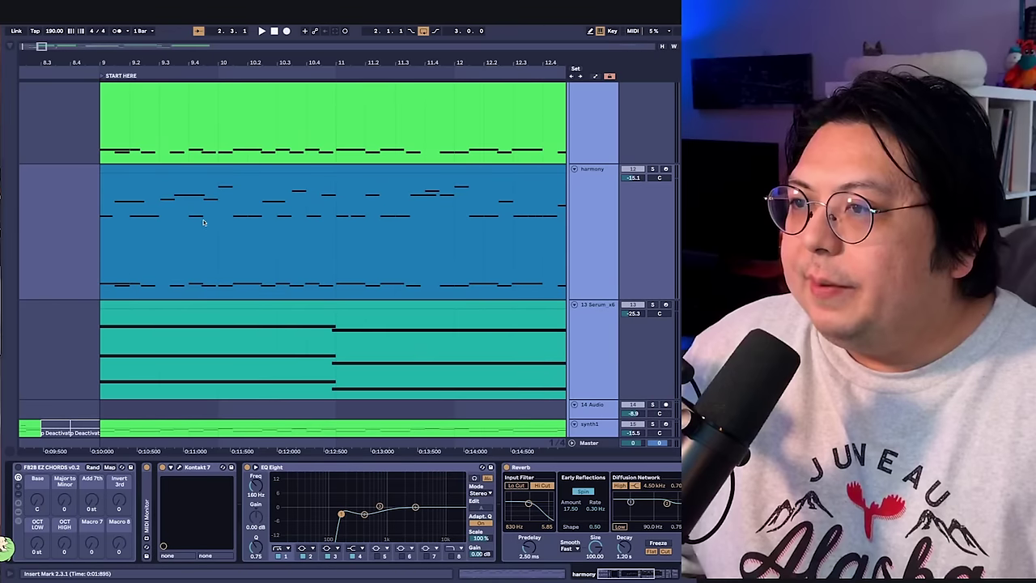
pyautogui.press('space')
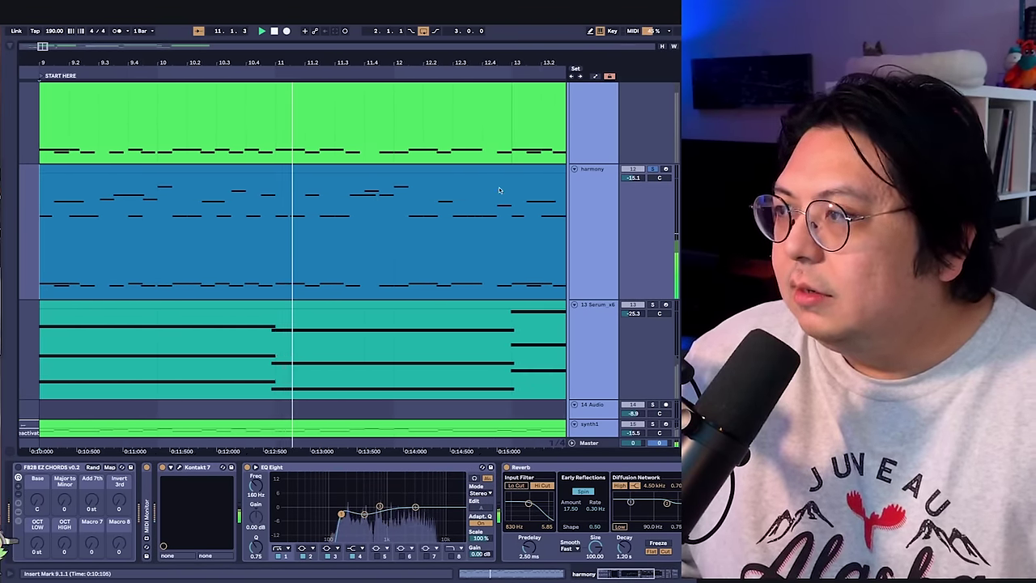
pyautogui.press('space')
pyautogui.scroll(3, 324, 211)
pyautogui.hscroll(-3, 324, 211)
pyautogui.click(146, 231)
pyautogui.press('space')
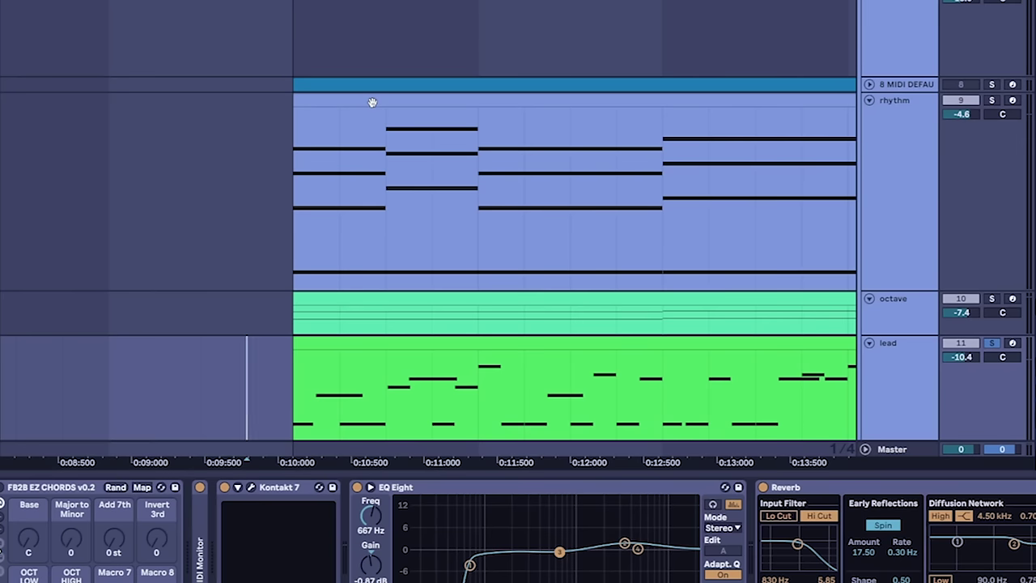
pyautogui.doubleClick(373, 102)
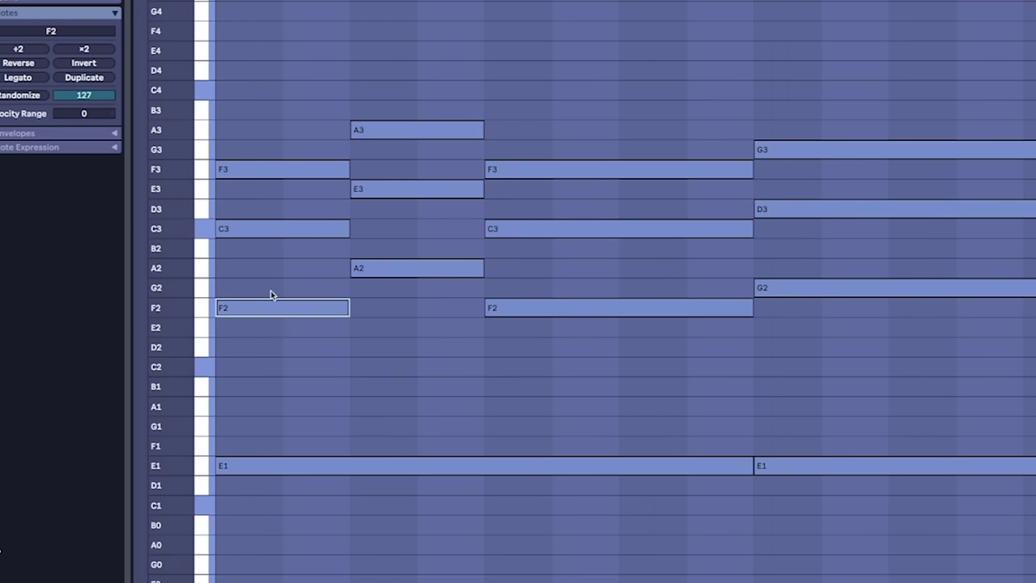
pyautogui.click(265, 231)
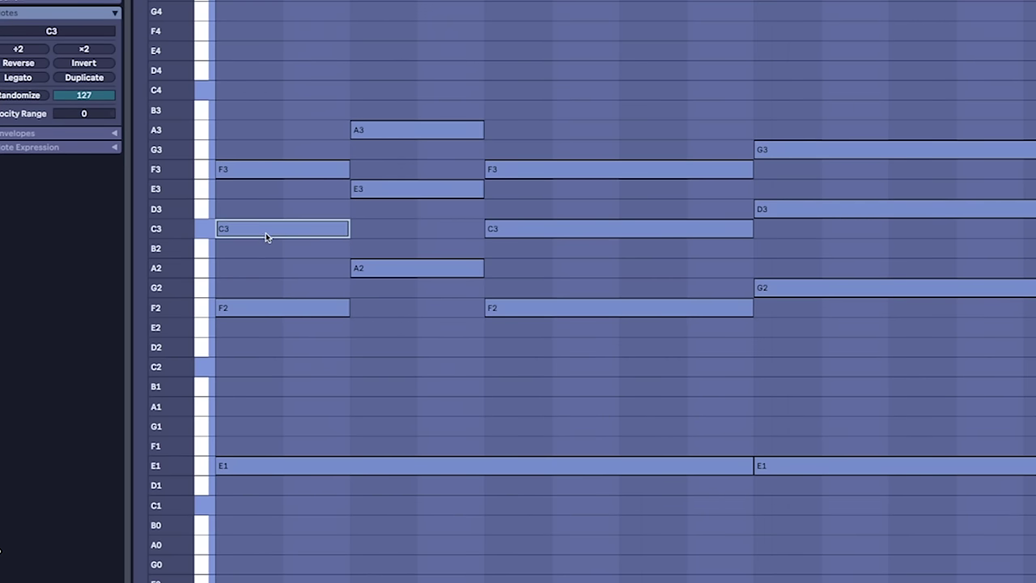
pyautogui.click(263, 171)
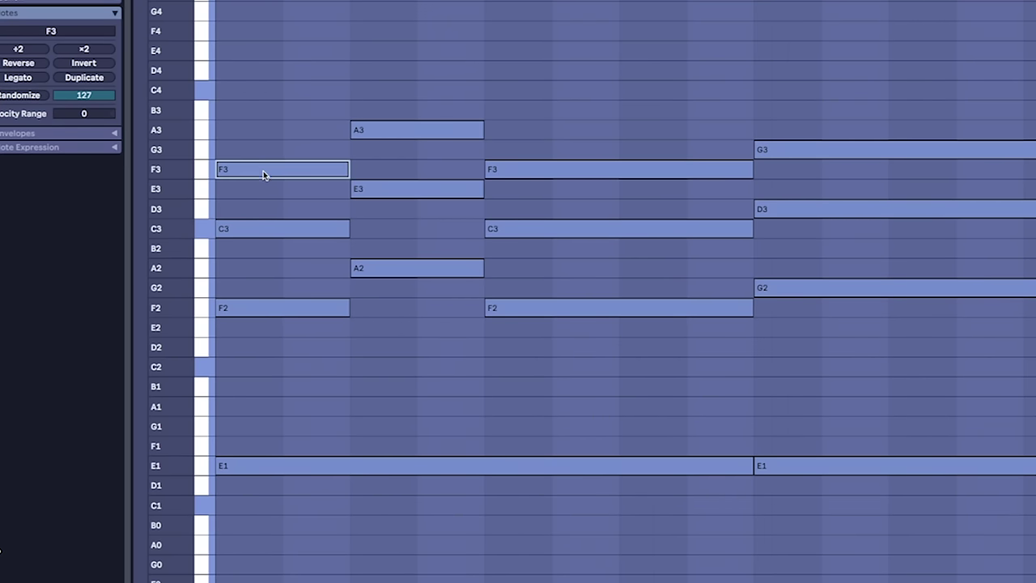
pyautogui.click(258, 312)
pyautogui.moveTo(289, 444); pyautogui.dragTo(289, 435)
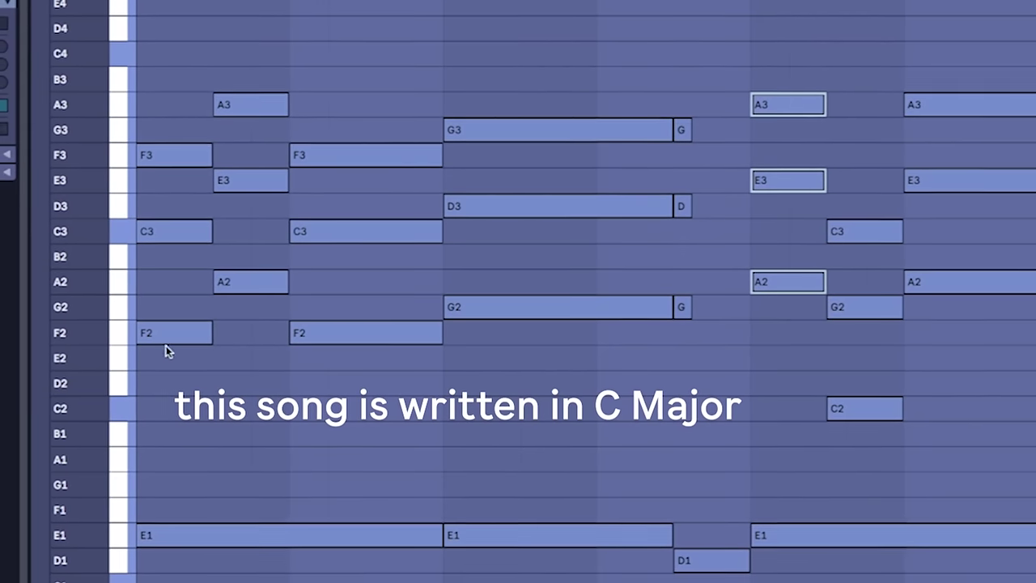
pyautogui.moveTo(144, 73); pyautogui.dragTo(191, 343)
pyautogui.moveTo(503, 65); pyautogui.dragTo(547, 402)
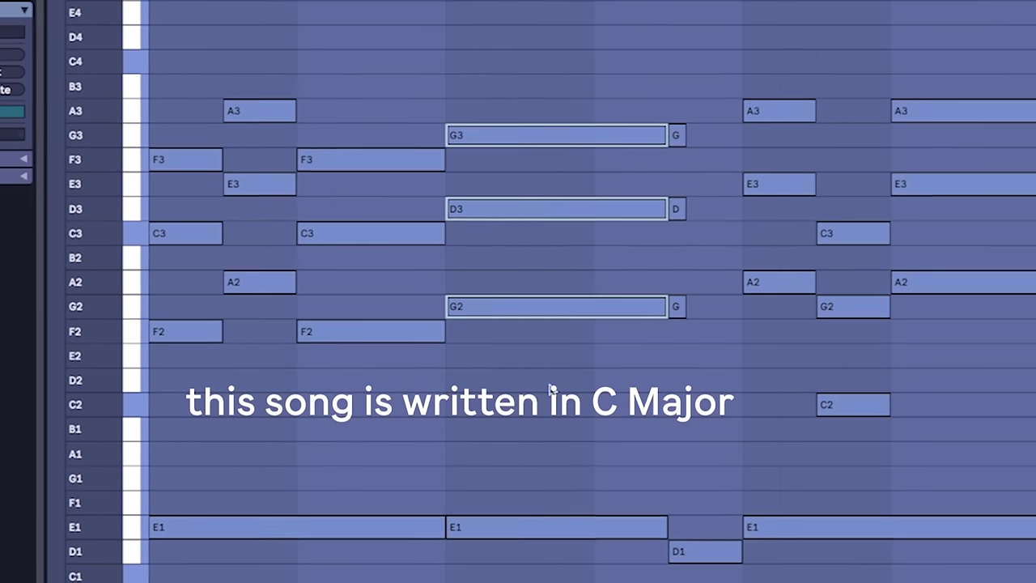
pyautogui.moveTo(759, 57); pyautogui.dragTo(782, 349)
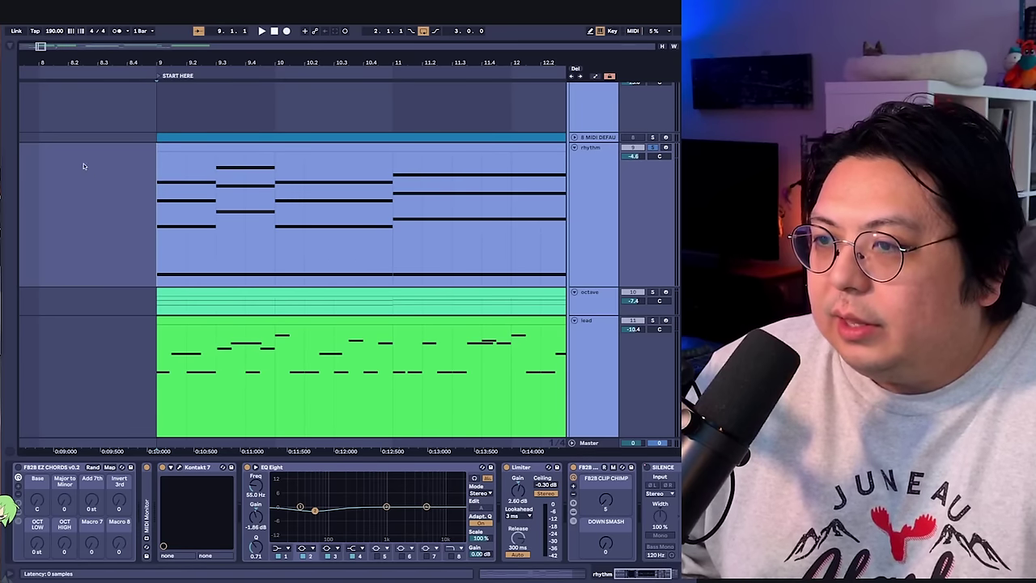
# Enable Doubling in the rhythm guitar's Guitar Settings and play it back
pyautogui.click(83, 166)
pyautogui.click(151, 343)
pyautogui.click(106, 248)
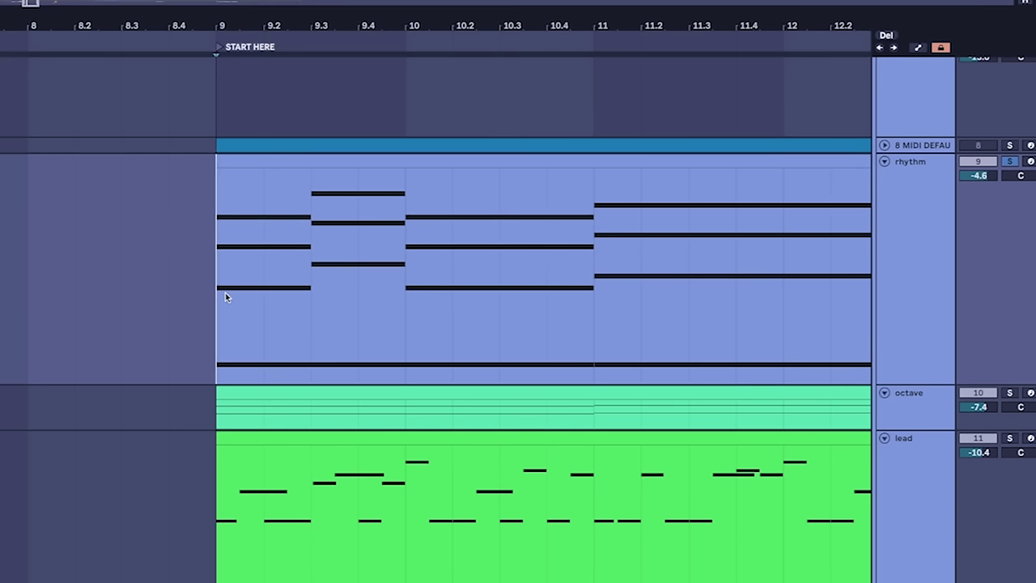
pyautogui.press('space')
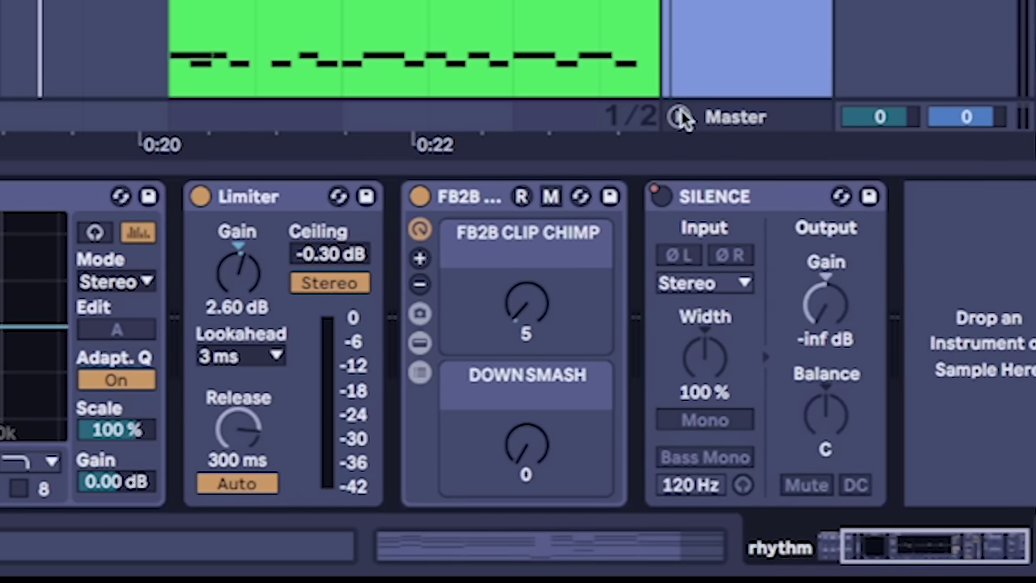
# Zoom the timeline around bar 15 and select the rhythm track's SILENCE device
pyautogui.press('+')
pyautogui.press('+')
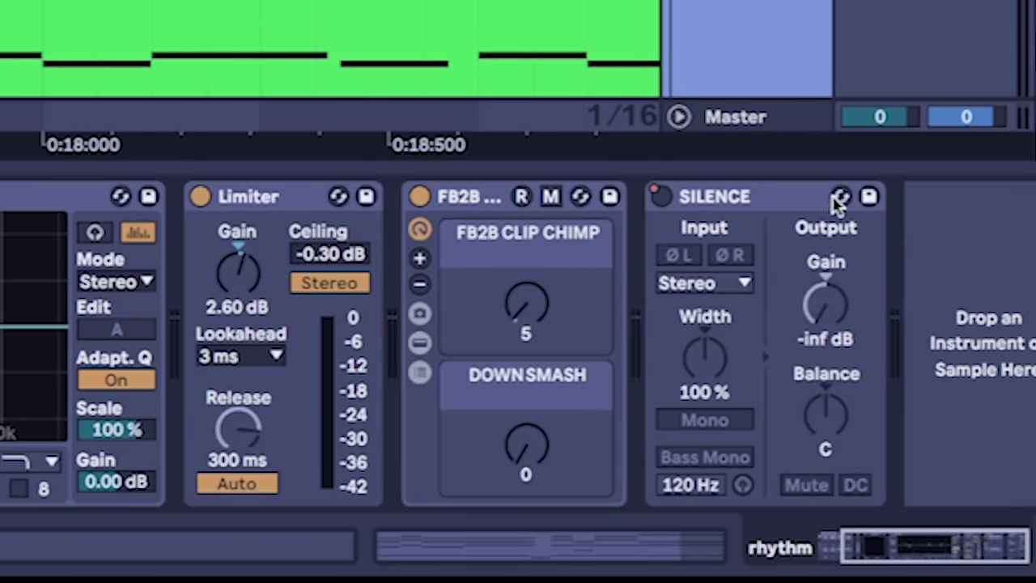
pyautogui.press('-')
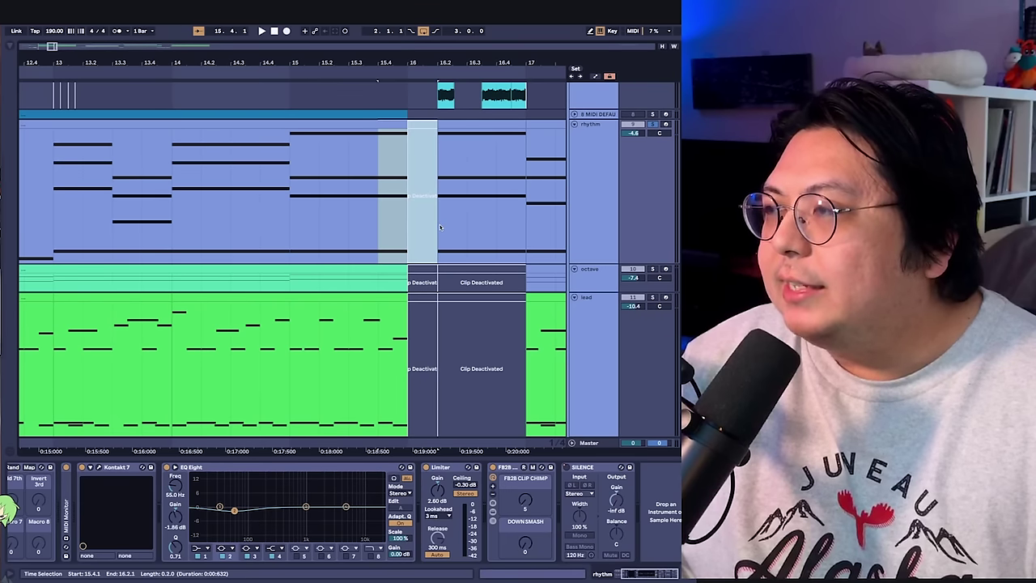
pyautogui.press('+')
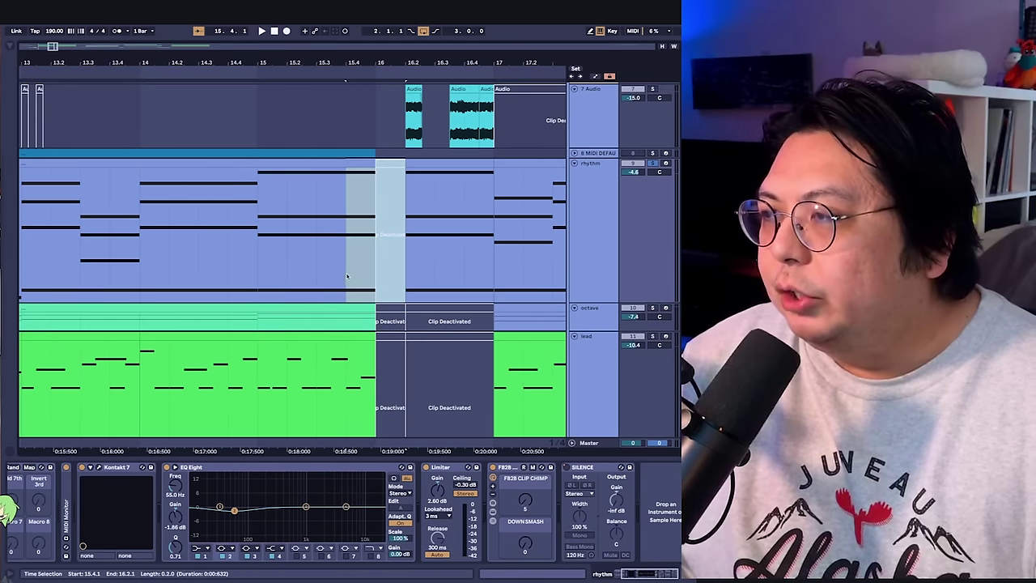
pyautogui.click(347, 277)
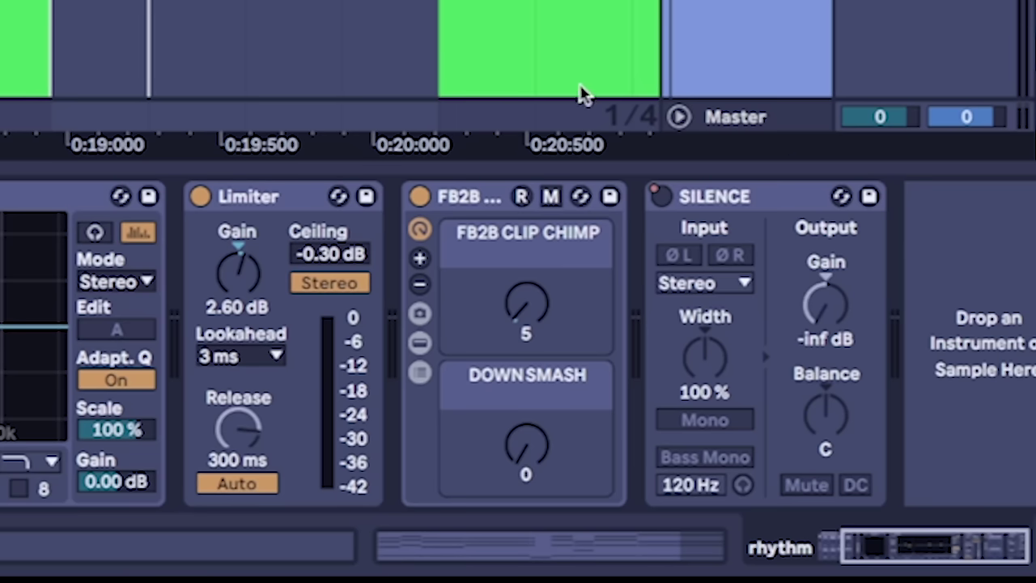
pyautogui.click(709, 197)
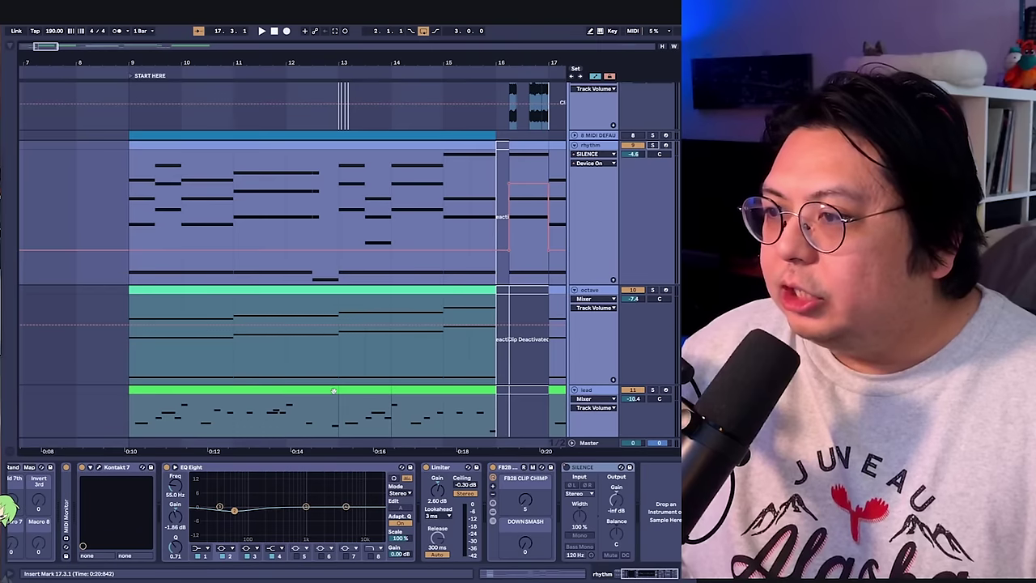
# Play the octave part, then replay the rhythm and octave parts from bar 9
pyautogui.scroll(-3, 842, 330)
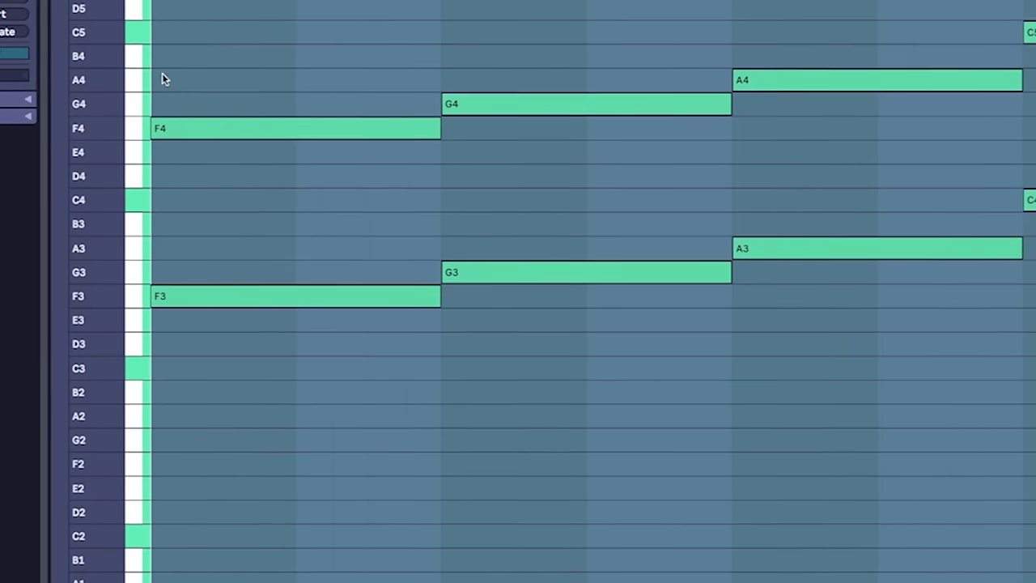
pyautogui.press('space')
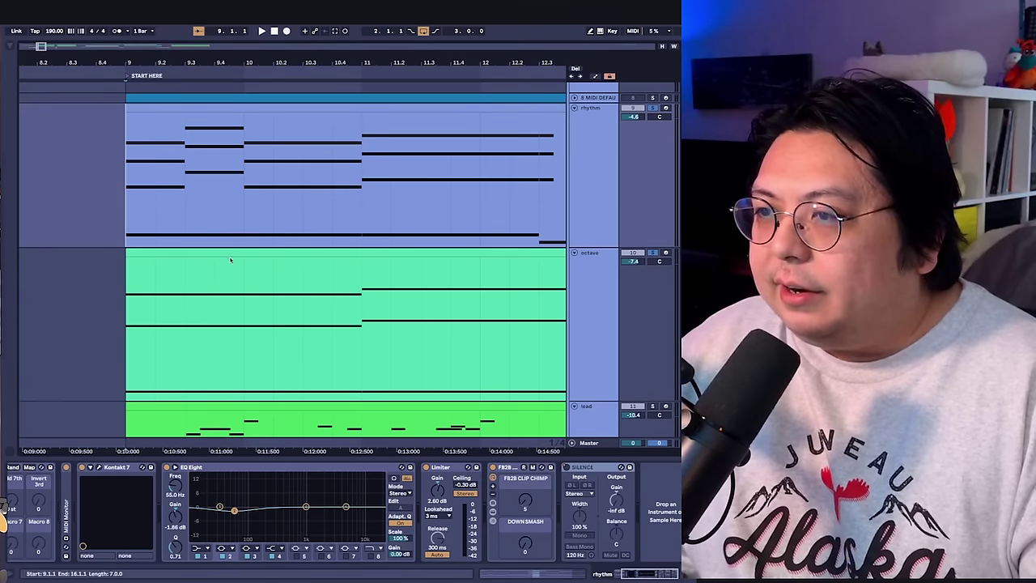
pyautogui.click(229, 259)
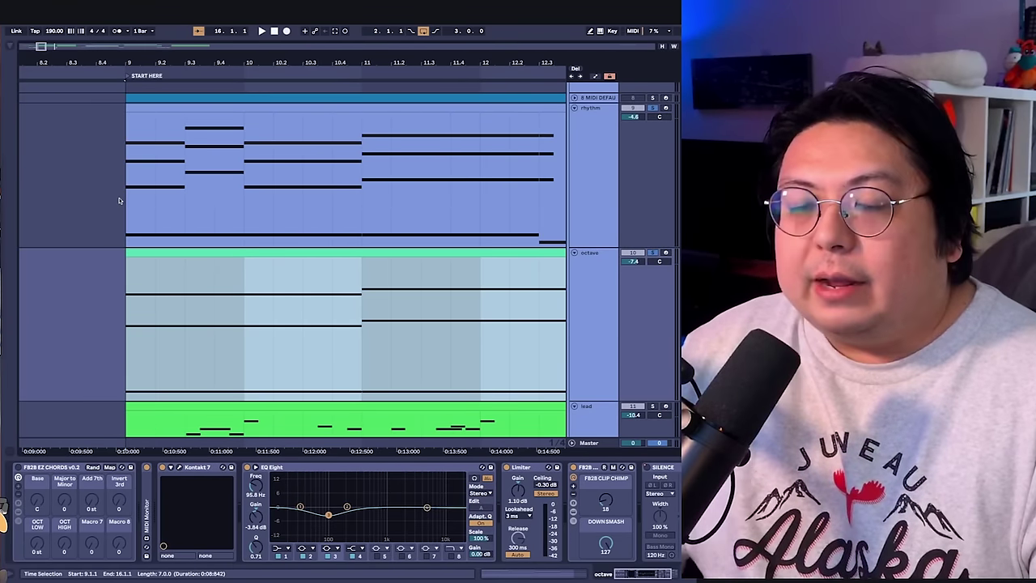
pyautogui.click(148, 197)
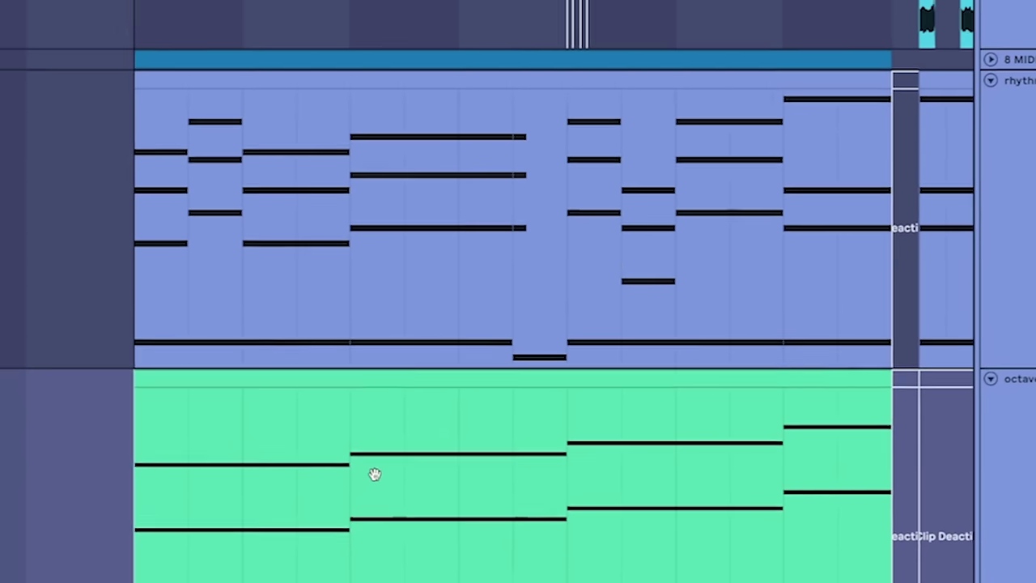
pyautogui.press('-')
pyautogui.press('space')
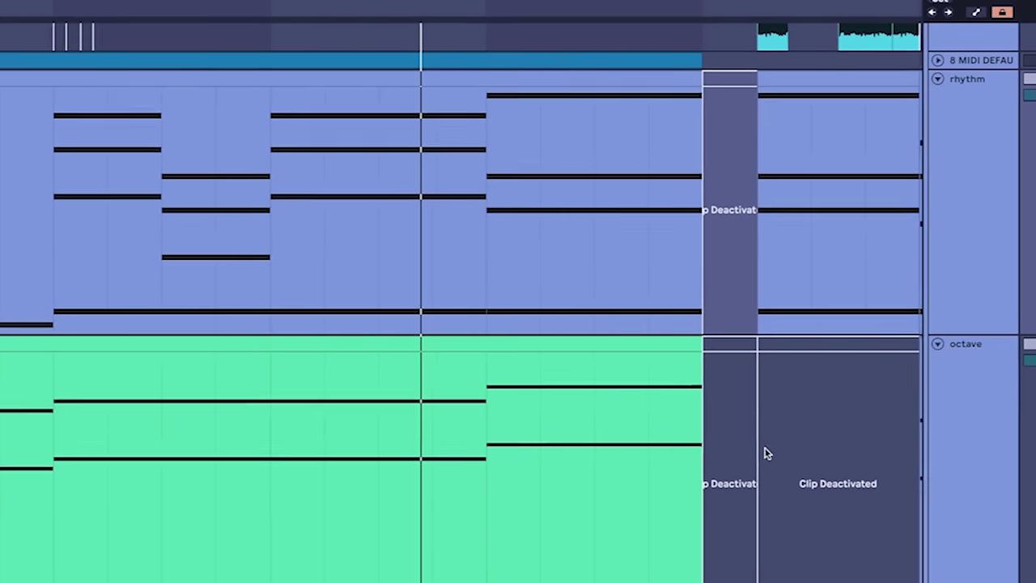
pyautogui.click(976, 328)
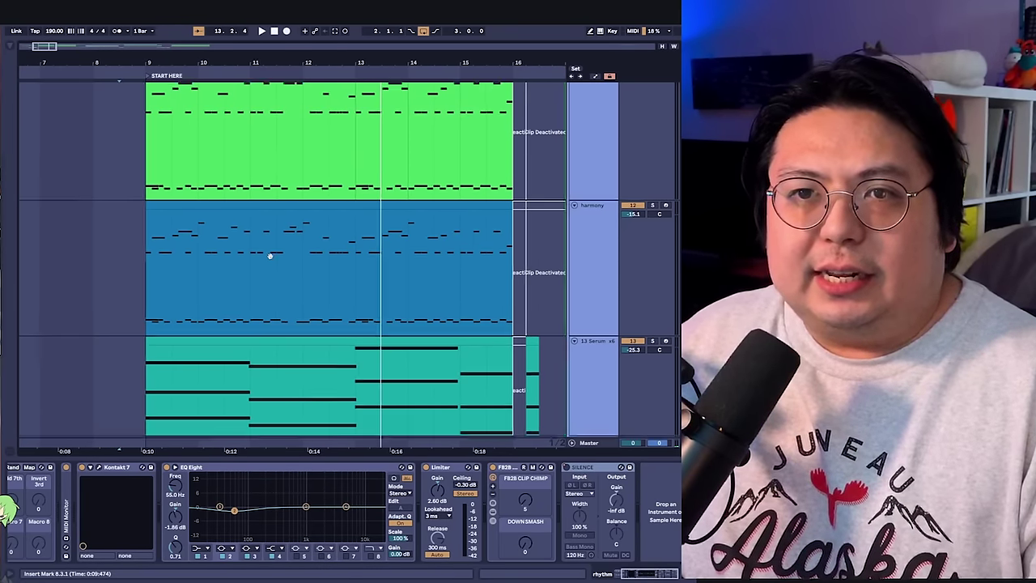
pyautogui.scroll(-5, 195, 258)
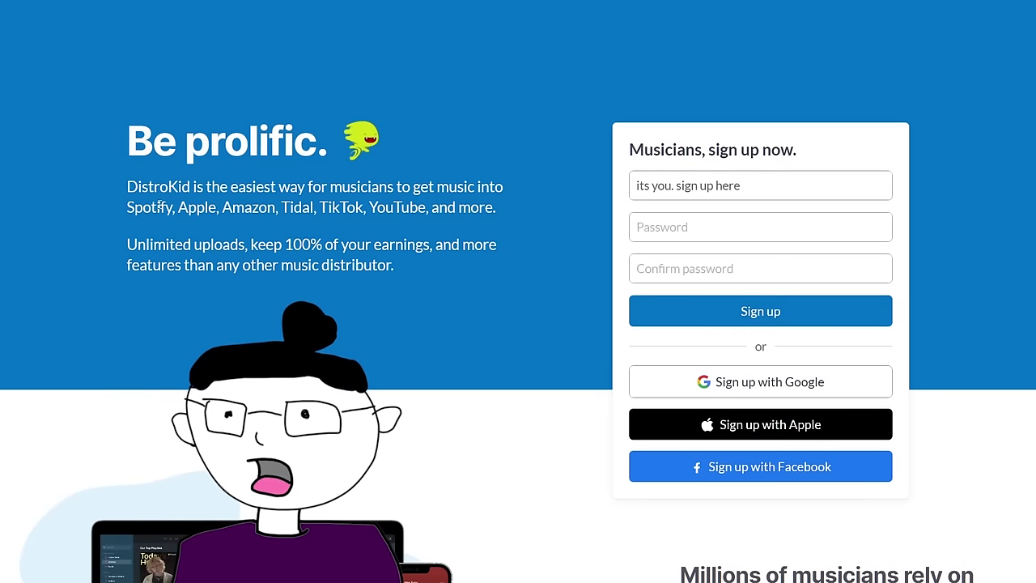
# Scroll through DistroKid's $22.99 yearly pricing, store icons, Features and FAQ
pyautogui.scroll(-2, 447, 248)
pyautogui.scroll(-2, 743, 420)
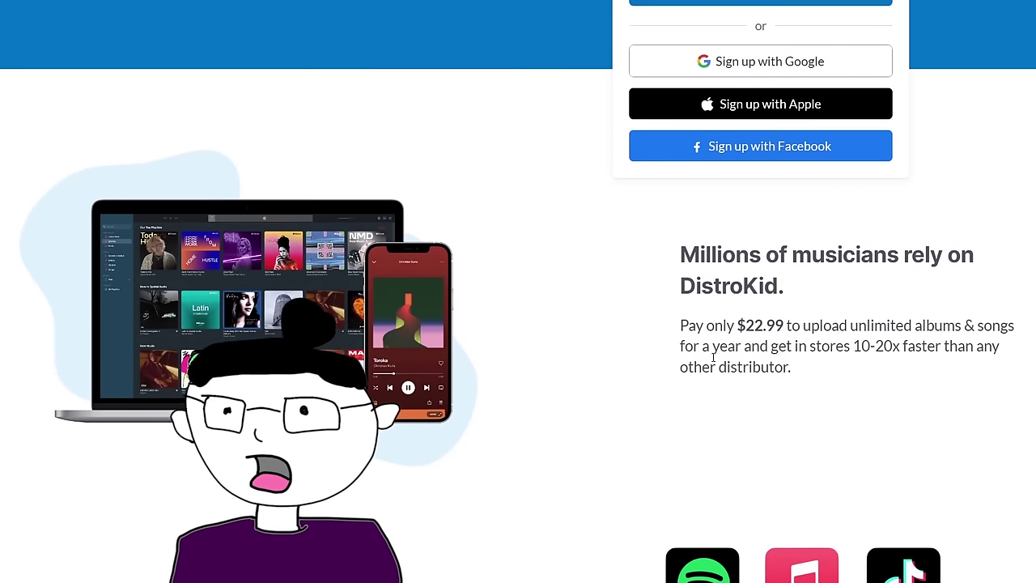
pyautogui.scroll(-3, 664, 361)
pyautogui.scroll(-3, 669, 370)
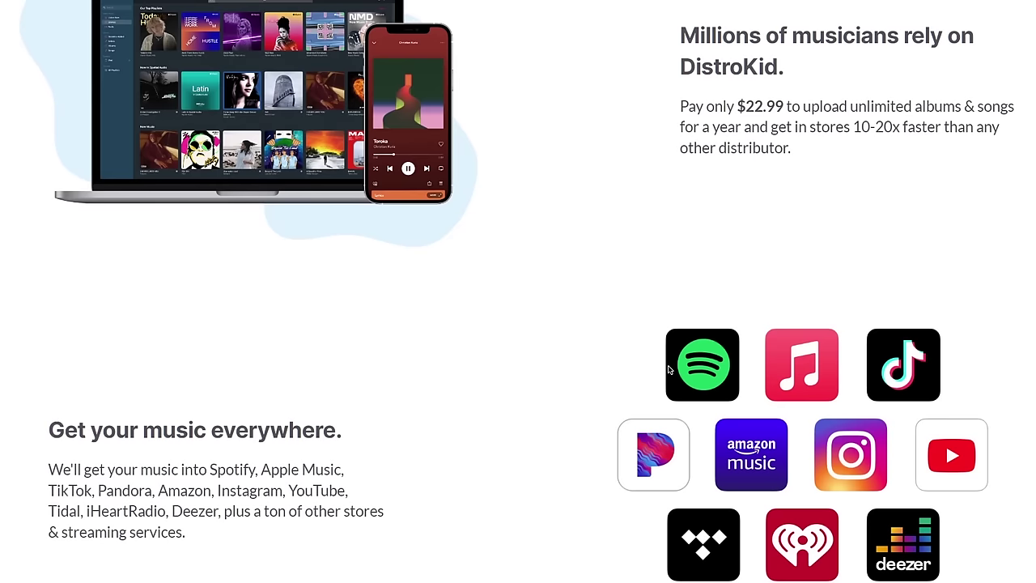
pyautogui.scroll(-8, 669, 370)
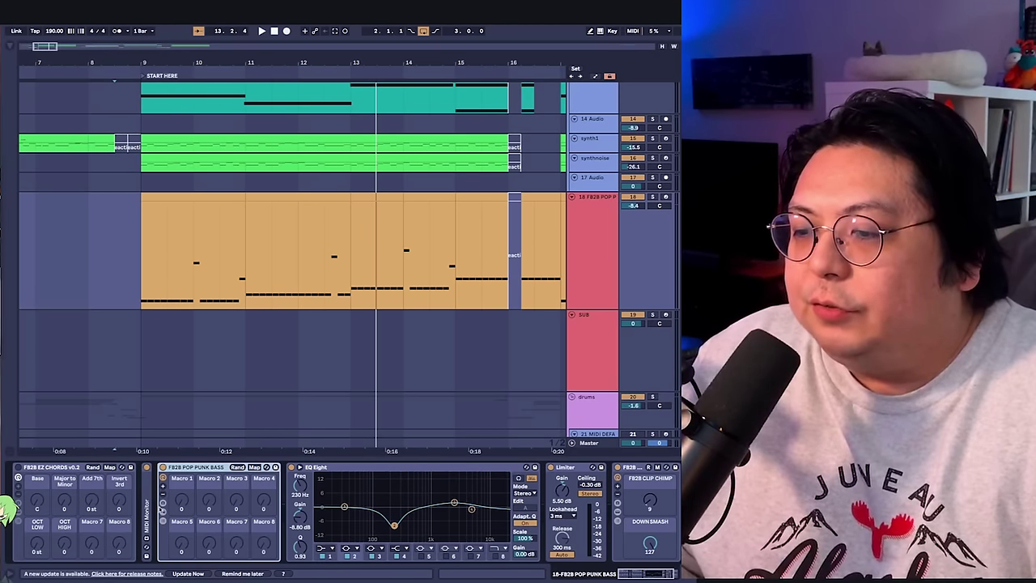
# Unfold the bass track's rack to inspect the ABPL2, BOD and Transient Shaper windows, then close them
pyautogui.click(163, 502)
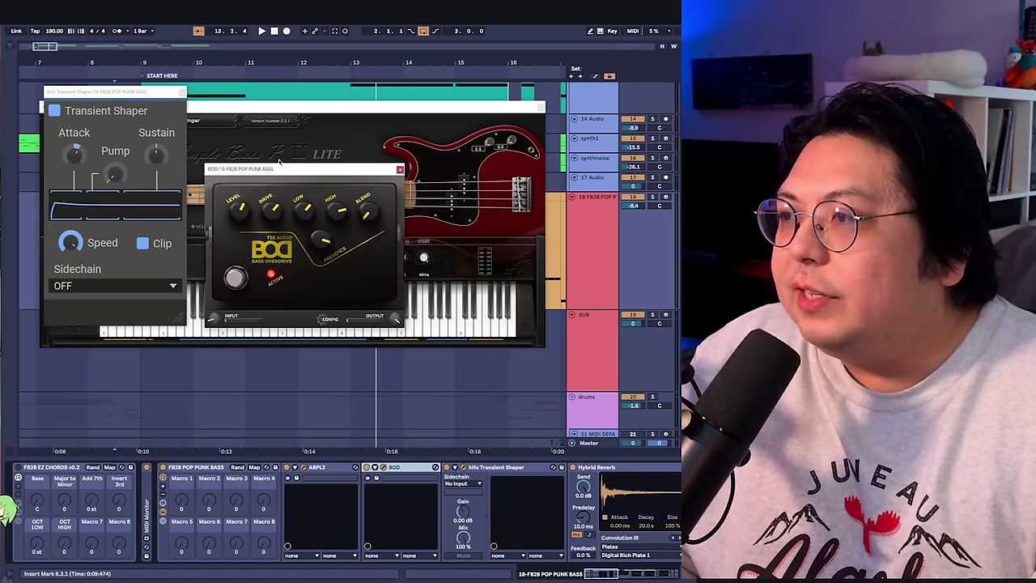
pyautogui.moveTo(279, 167); pyautogui.dragTo(427, 289)
pyautogui.moveTo(138, 92); pyautogui.dragTo(293, 249)
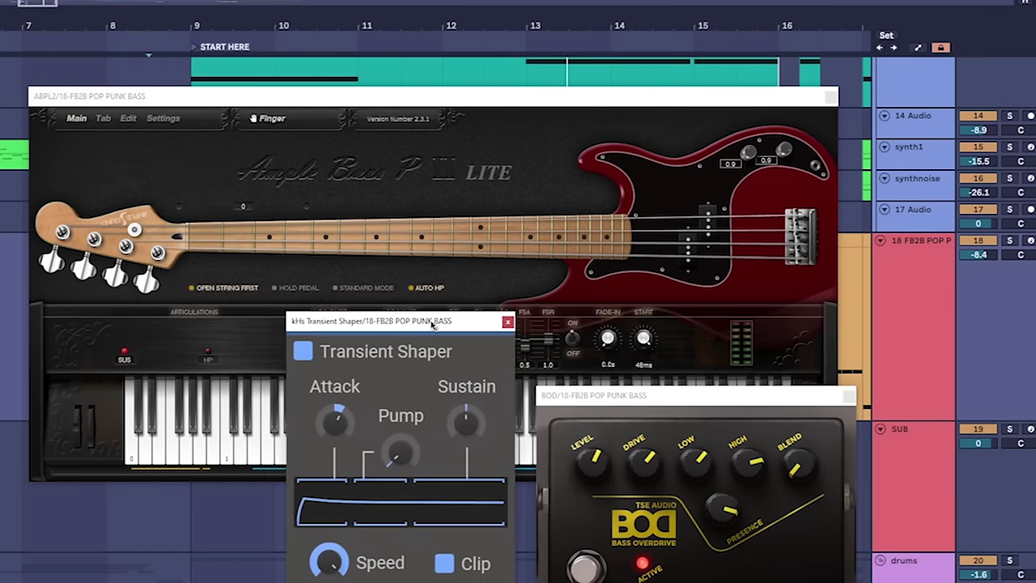
pyautogui.moveTo(432, 325); pyautogui.dragTo(412, 313)
pyautogui.click(488, 311)
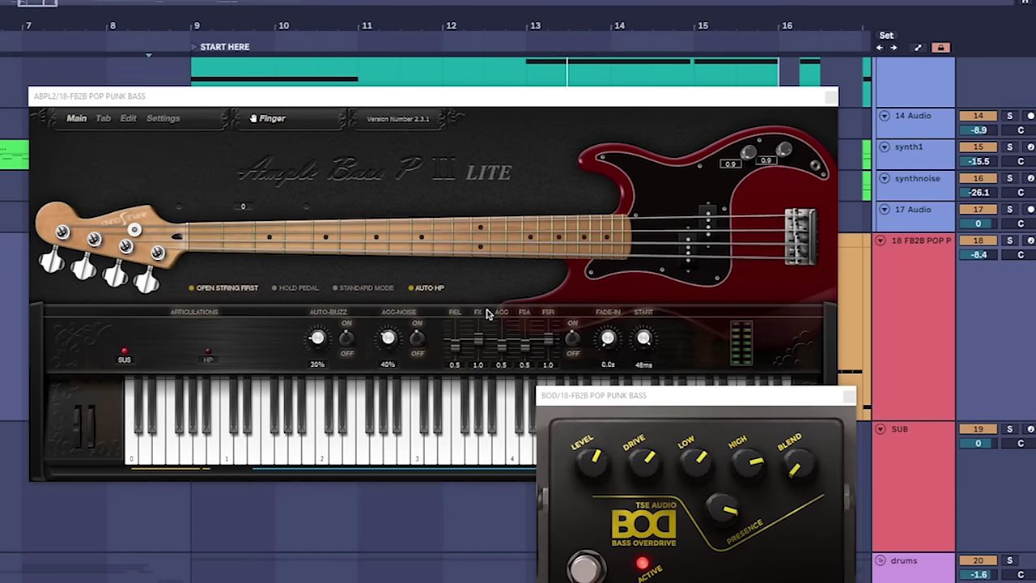
pyautogui.click(849, 398)
pyautogui.click(831, 96)
# Open the FB2B Pop Punk Bass clip at bars 9–11 in the piano roll to show its notes
pyautogui.click(205, 241)
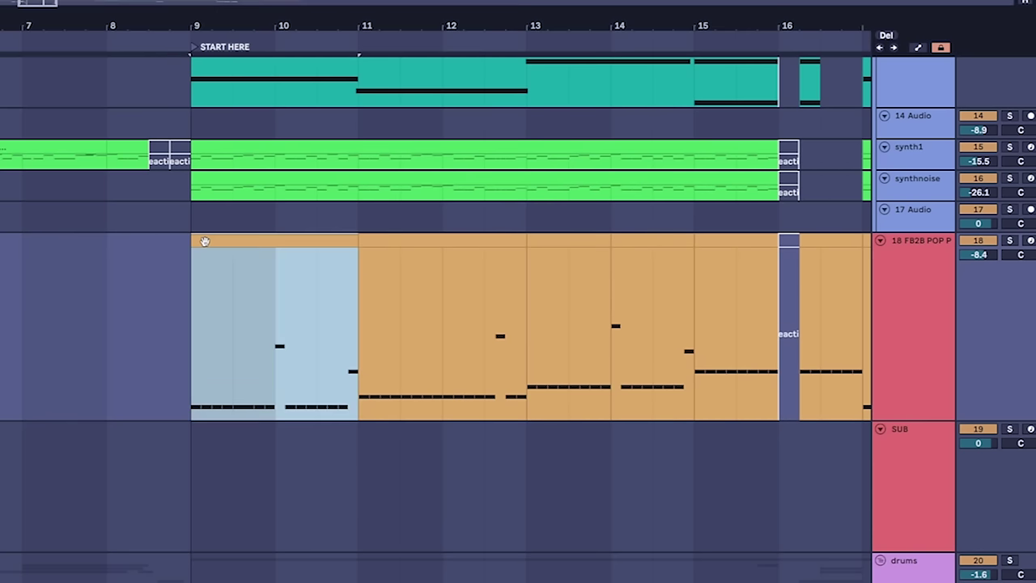
pyautogui.hscroll(-2, 289, 345)
pyautogui.scroll(1, 342, 338)
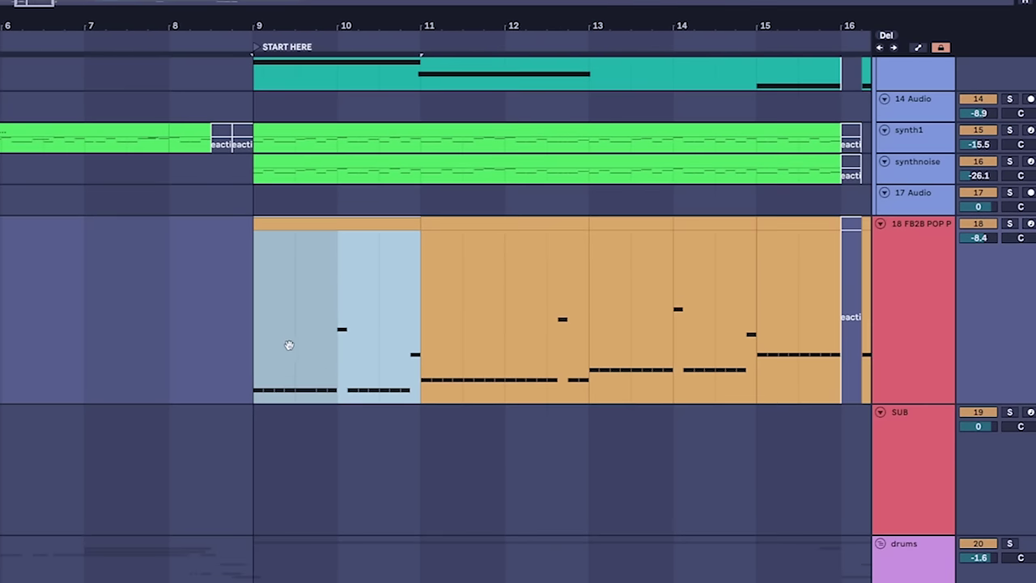
pyautogui.click(346, 235)
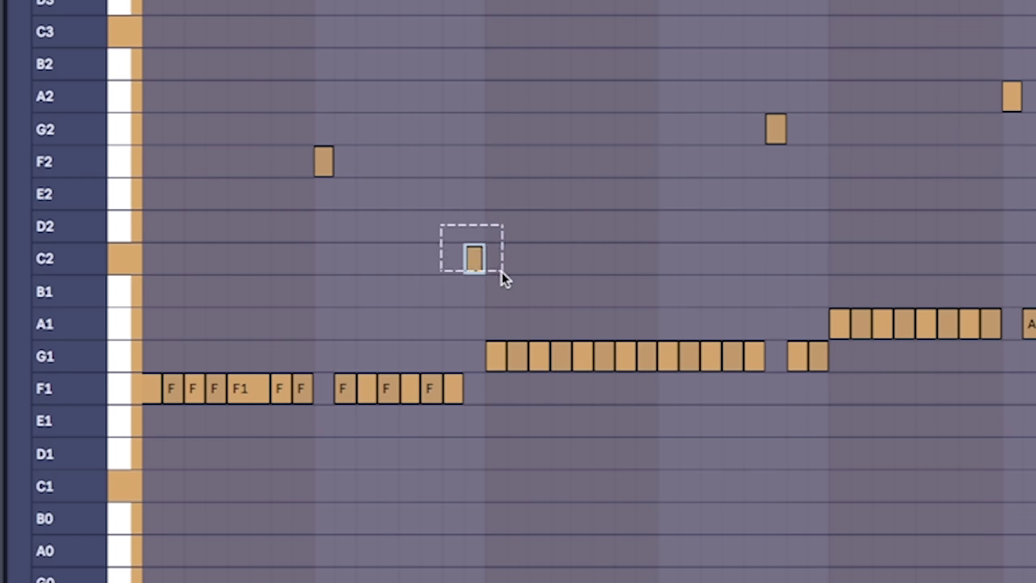
# Select the bass line's higher C2, G2 and A2 notes, then play the bass line
pyautogui.moveTo(502, 277); pyautogui.dragTo(497, 285)
pyautogui.moveTo(715, 118); pyautogui.dragTo(808, 144)
pyautogui.moveTo(943, 97); pyautogui.dragTo(1035, 149)
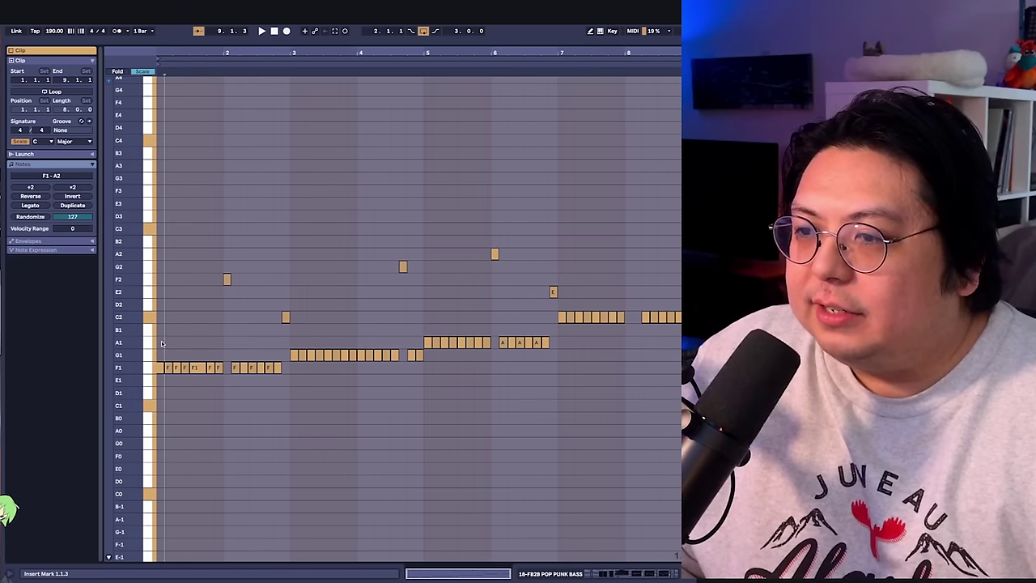
pyautogui.press('space')
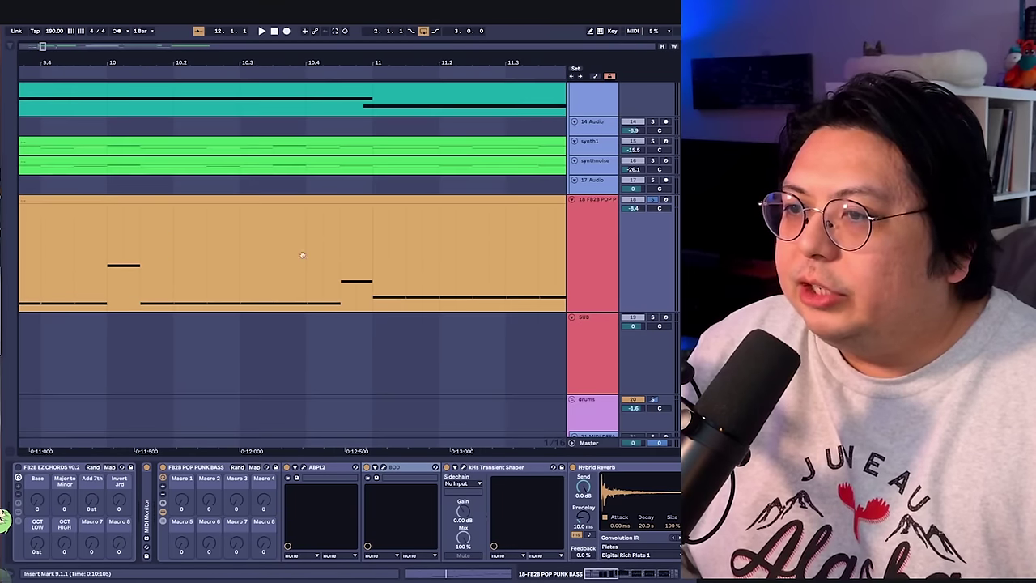
pyautogui.scroll(-2, 147, 278)
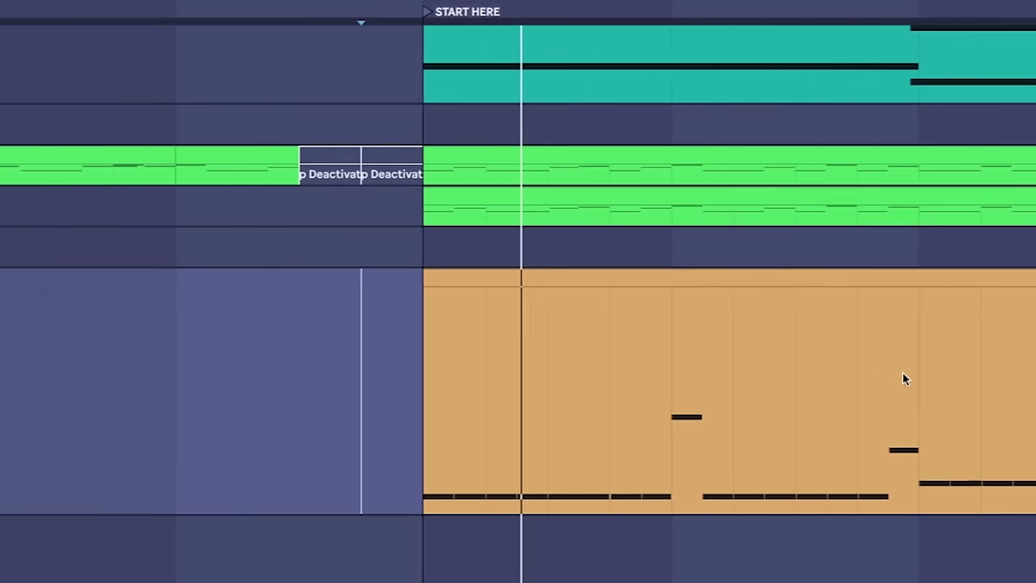
# Scroll the arrangement around the pop punk bass track while its bass line plays
pyautogui.scroll(3, 382, 248)
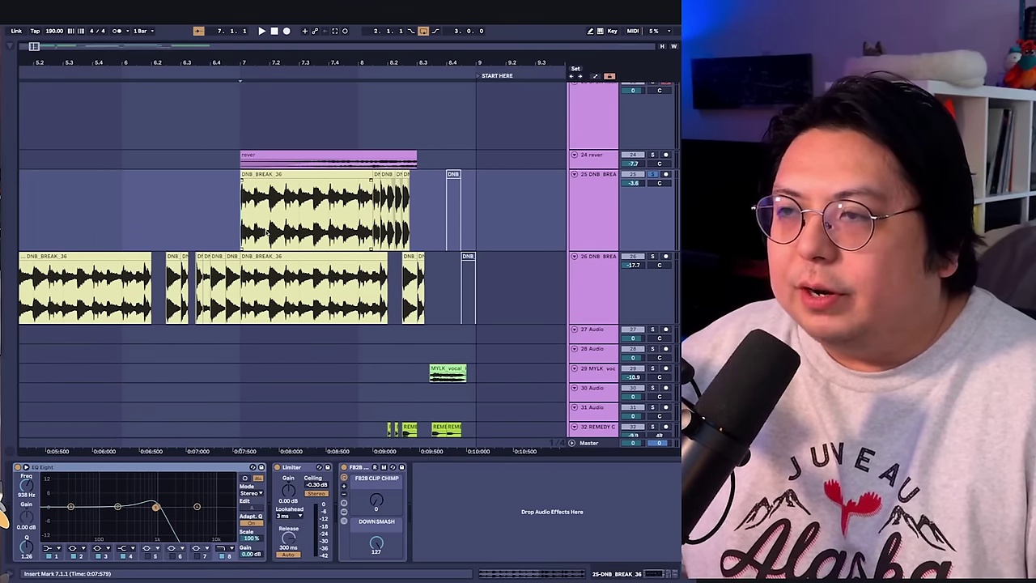
# Play the DNB break fills, set an earlier start point, and select track 25's break tail
pyautogui.press('space')
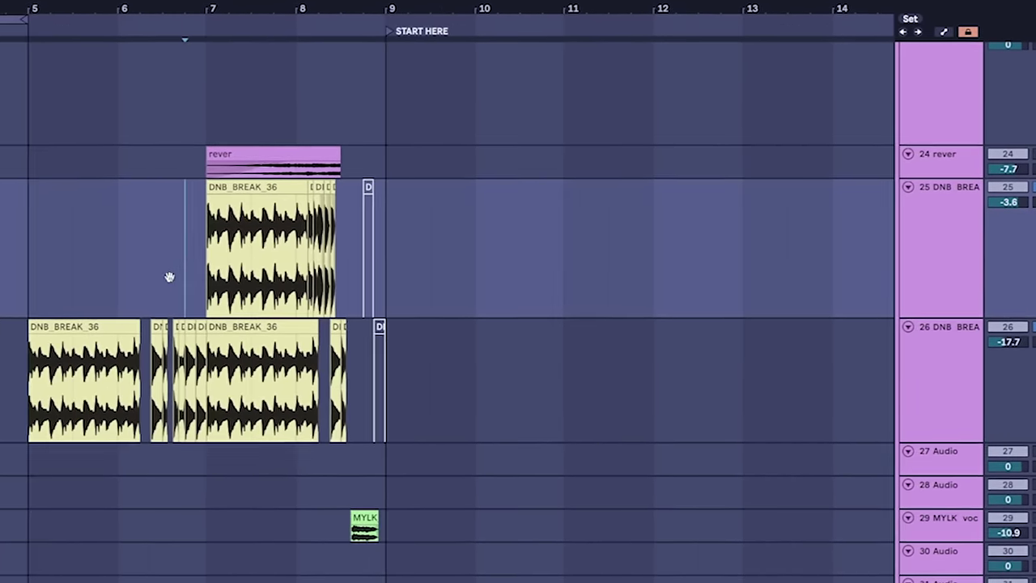
pyautogui.click(30, 281)
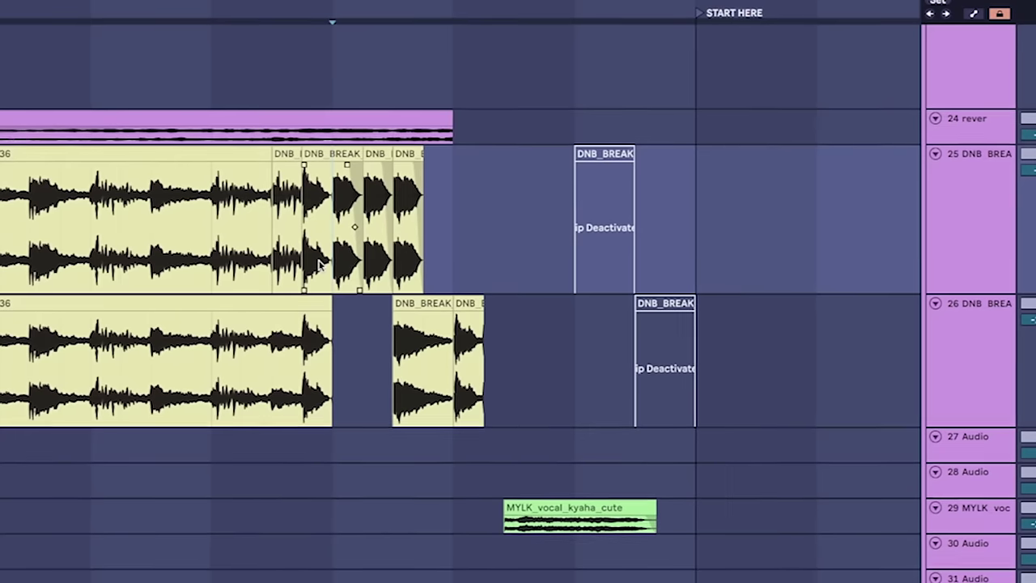
pyautogui.moveTo(320, 264); pyautogui.dragTo(456, 259)
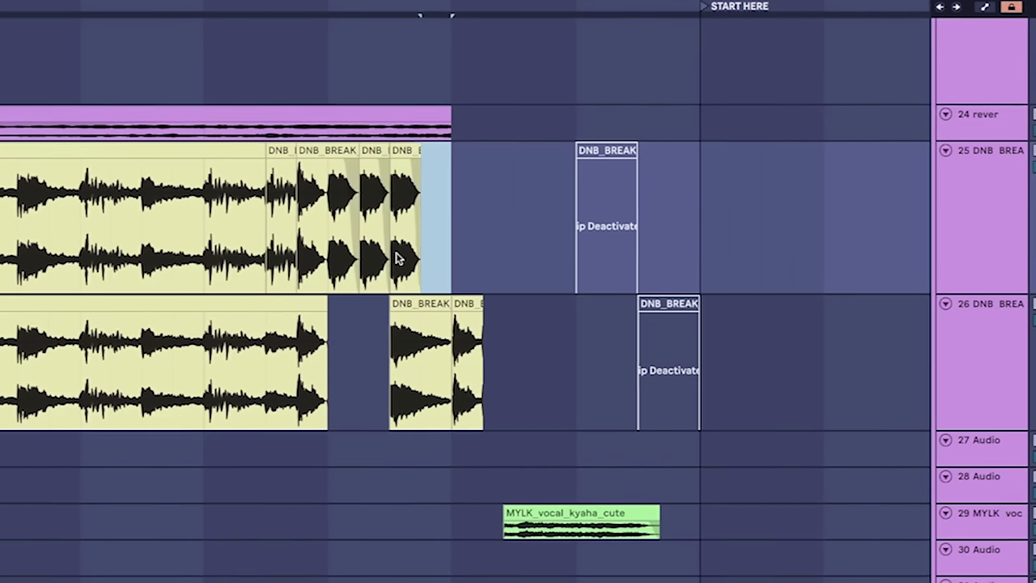
# Zoom out and select synth1 to show its Mono, 77.2 ms glide, 5-voice Noise unison
pyautogui.press('-')
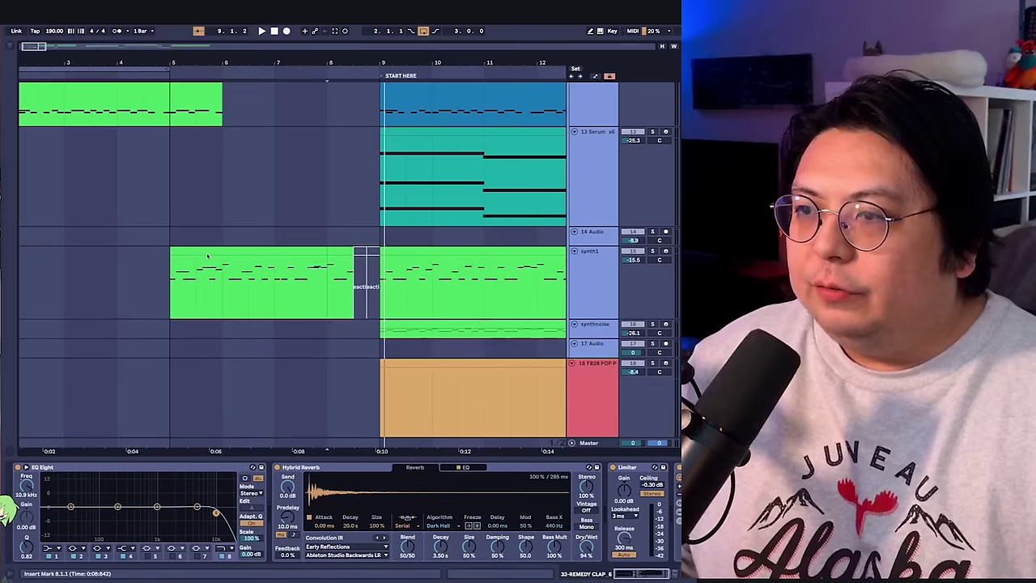
pyautogui.scroll(-2, 164, 275)
pyautogui.click(367, 265)
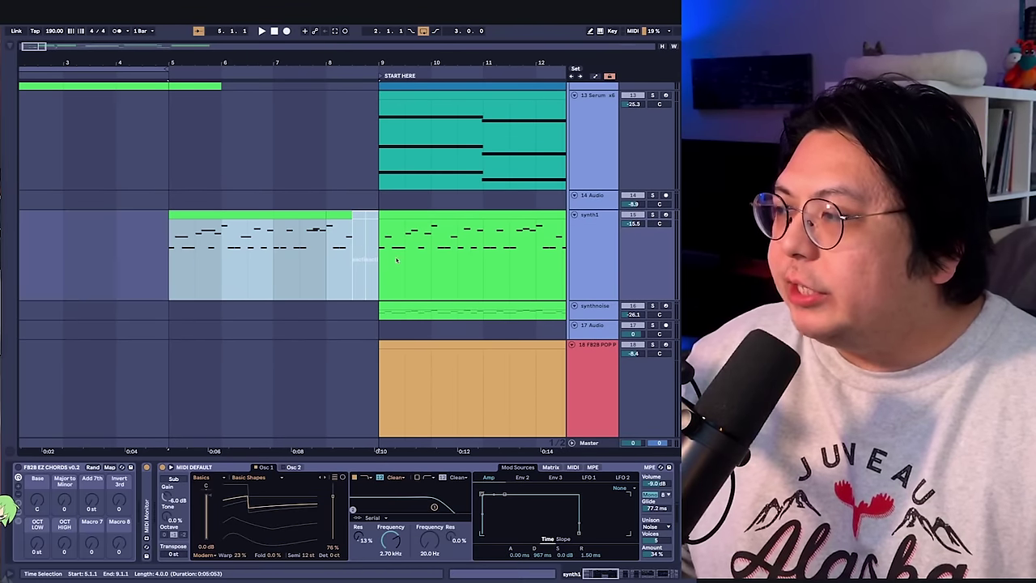
pyautogui.click(367, 265)
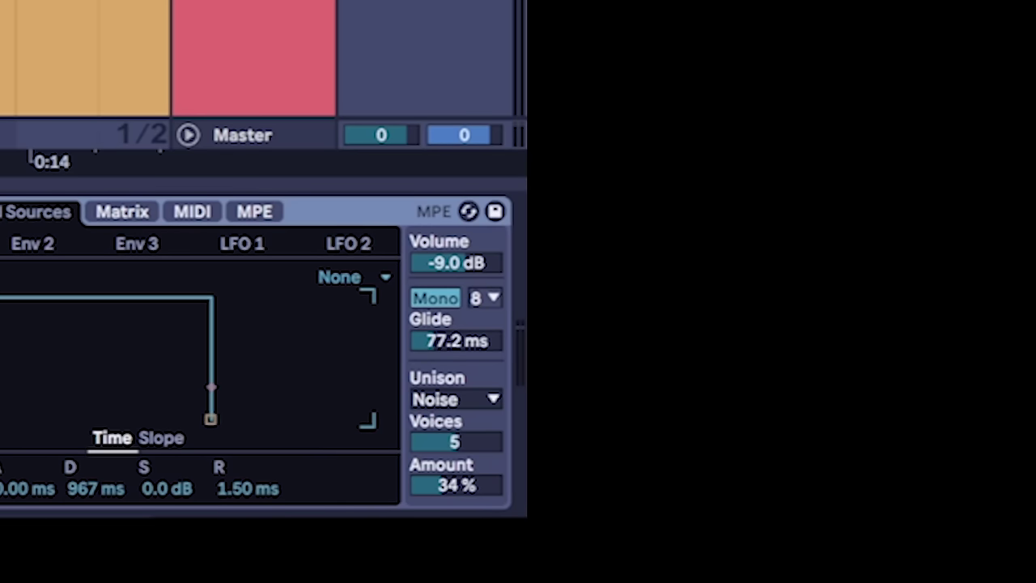
# Keep synth1's unison on Noise, play from bar 5, and raise the unison amount to 34%
pyautogui.click(454, 399)
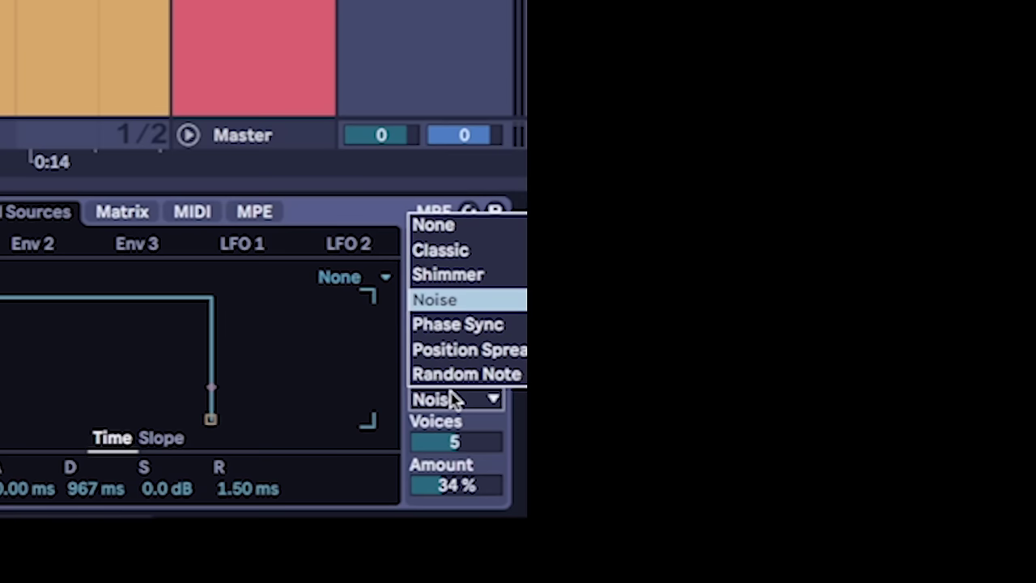
pyautogui.click(448, 306)
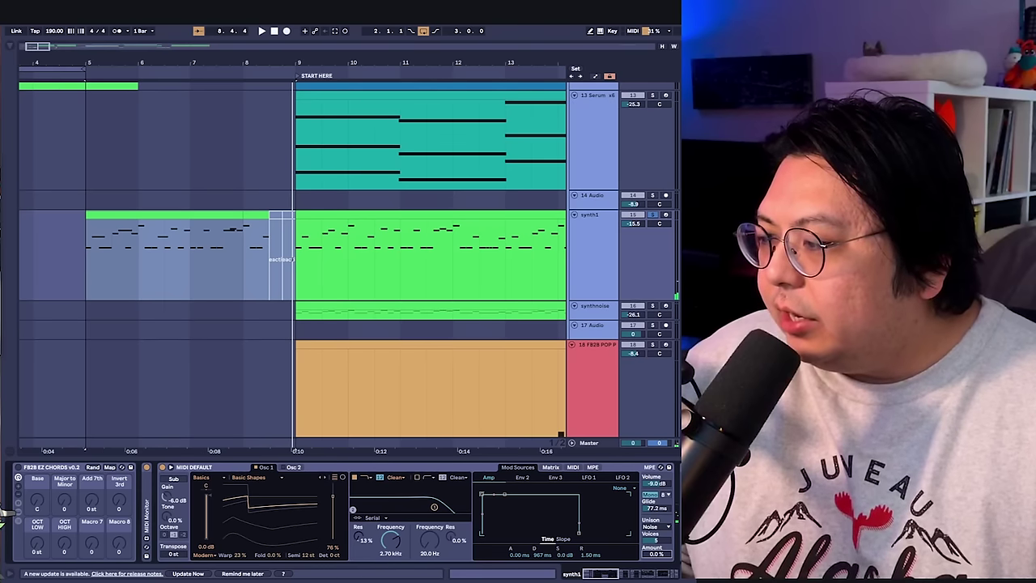
pyautogui.press('space')
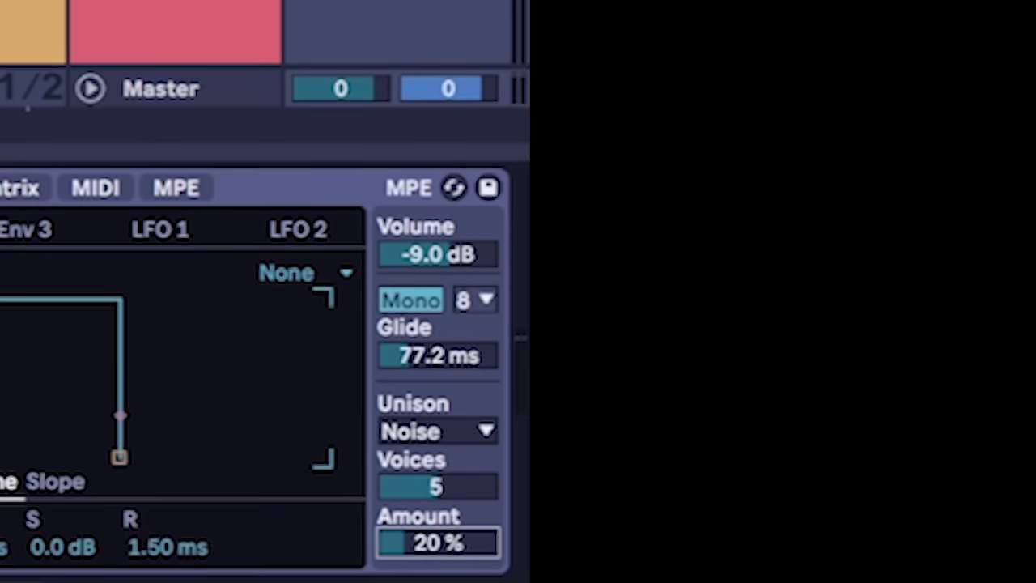
pyautogui.moveTo(653, 554); pyautogui.dragTo(653, 544)
pyautogui.moveTo(440, 538); pyautogui.dragTo(440, 535)
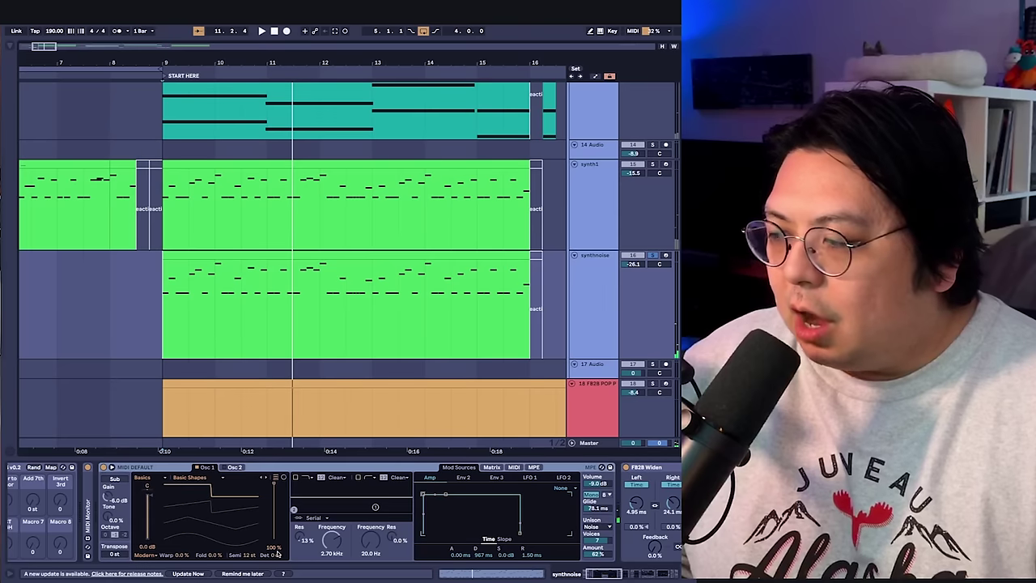
# Play the synth layers and set the playback start at bar 9 on synth1
pyautogui.hscroll(5, 448, 531)
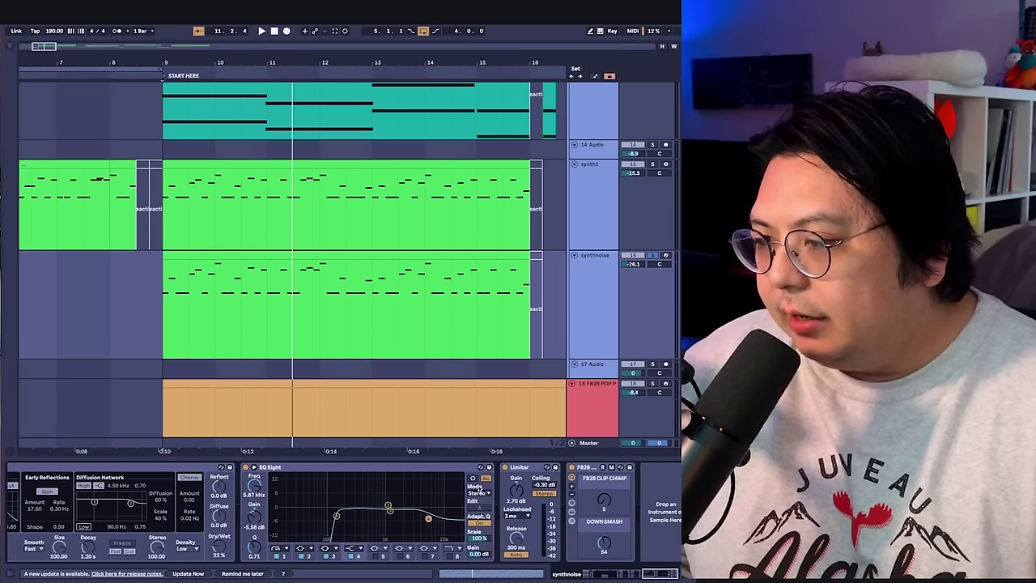
pyautogui.press('space')
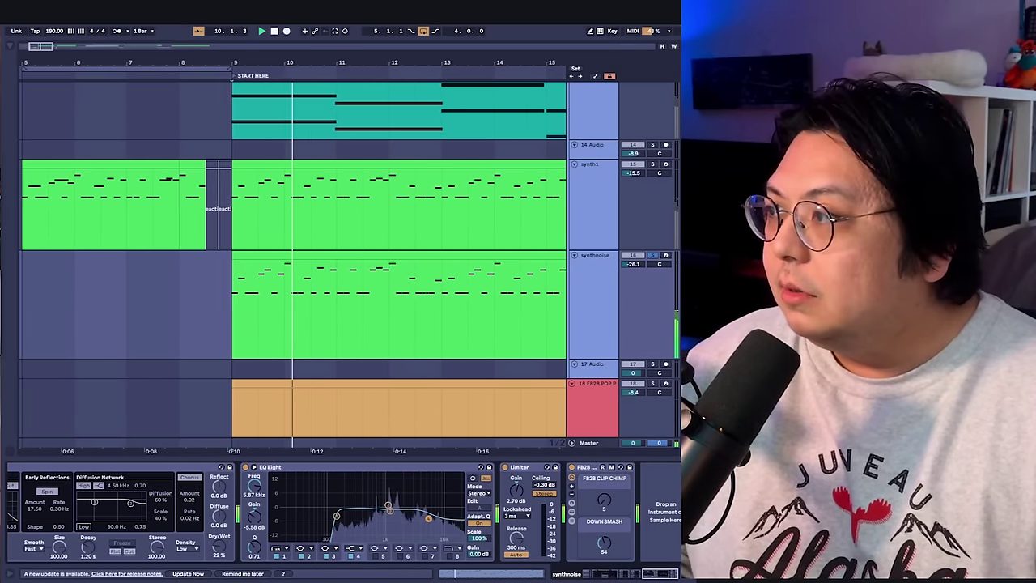
pyautogui.click(178, 256)
pyautogui.press('space')
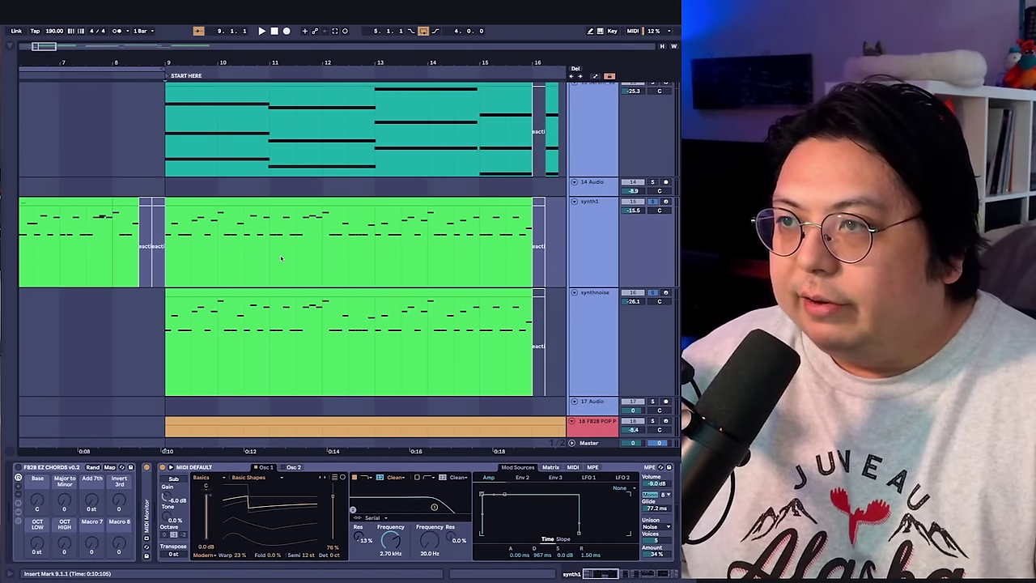
# Play from the START HERE marker while scrolling through the lead, harmony and Serum tracks
pyautogui.scroll(5, 281, 258)
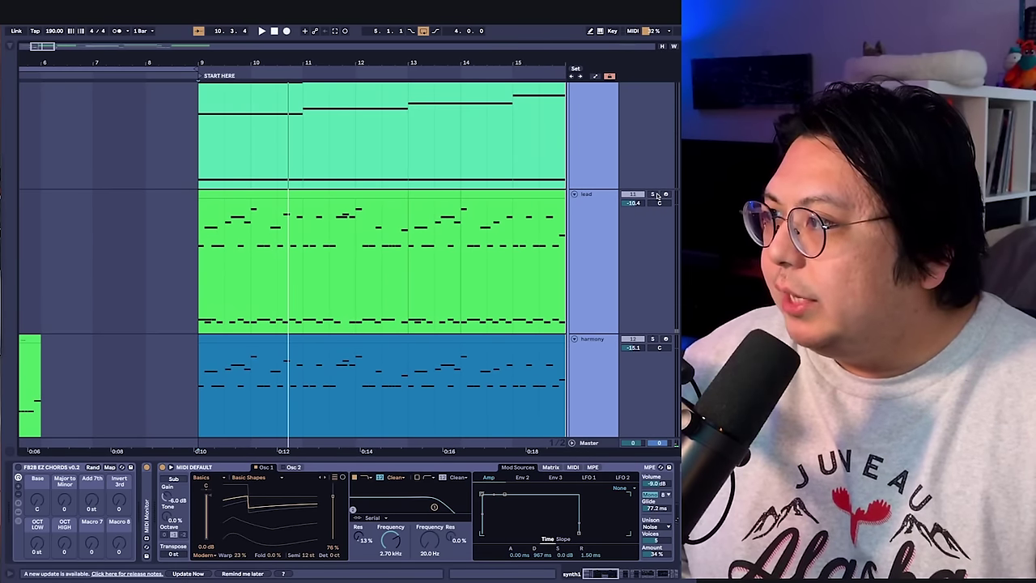
pyautogui.press('space')
pyautogui.scroll(-2, 340, 318)
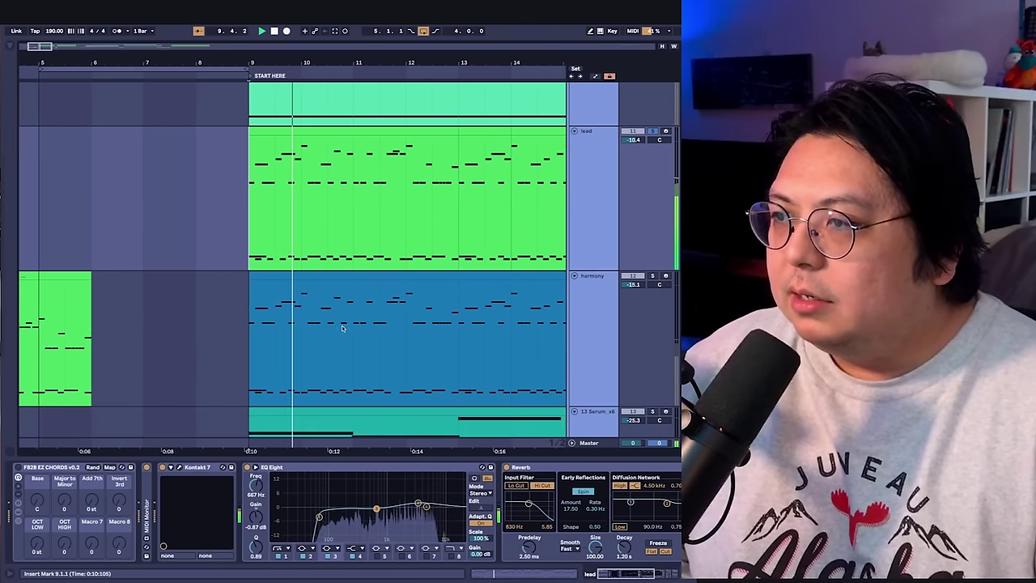
pyautogui.scroll(-5, 341, 318)
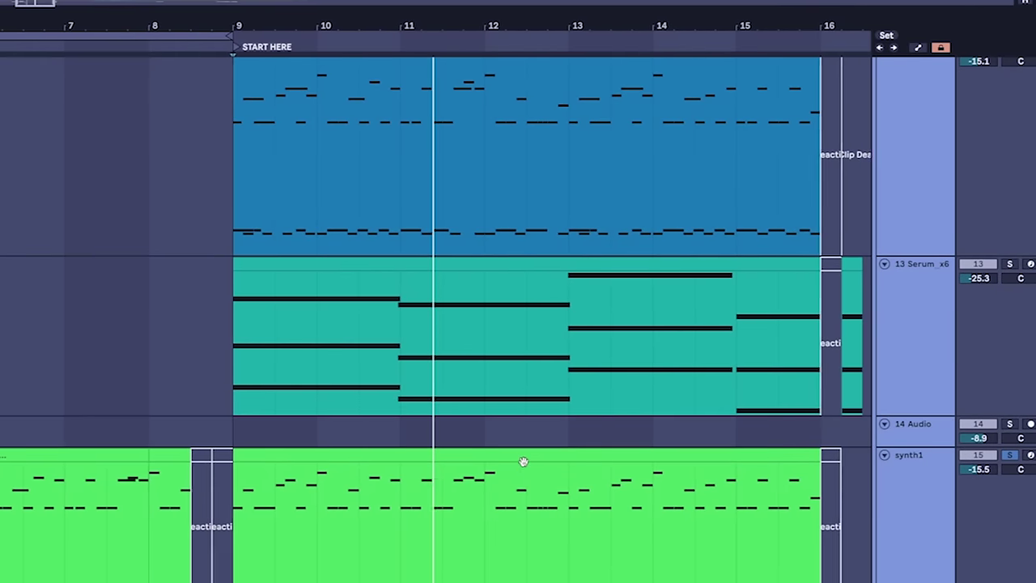
pyautogui.scroll(-2, 350, 338)
pyautogui.scroll(2, 364, 336)
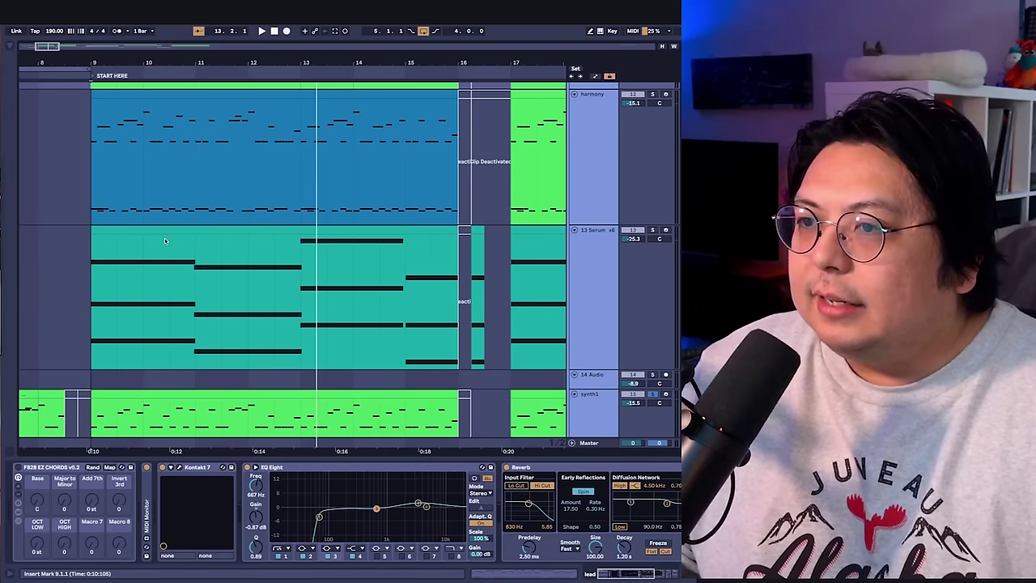
pyautogui.click(428, 326)
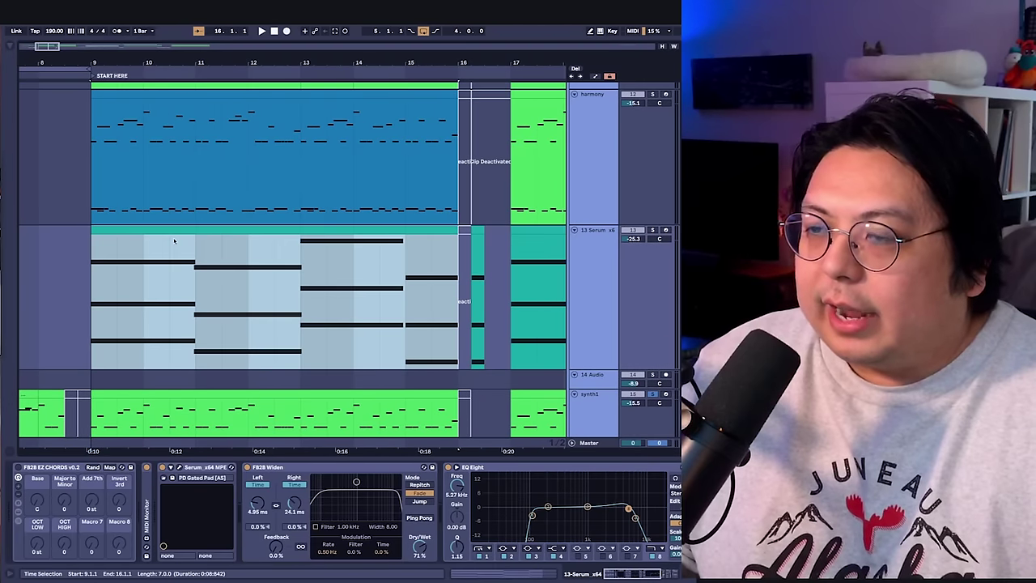
pyautogui.scroll(1, 243, 243)
pyautogui.doubleClick(248, 235)
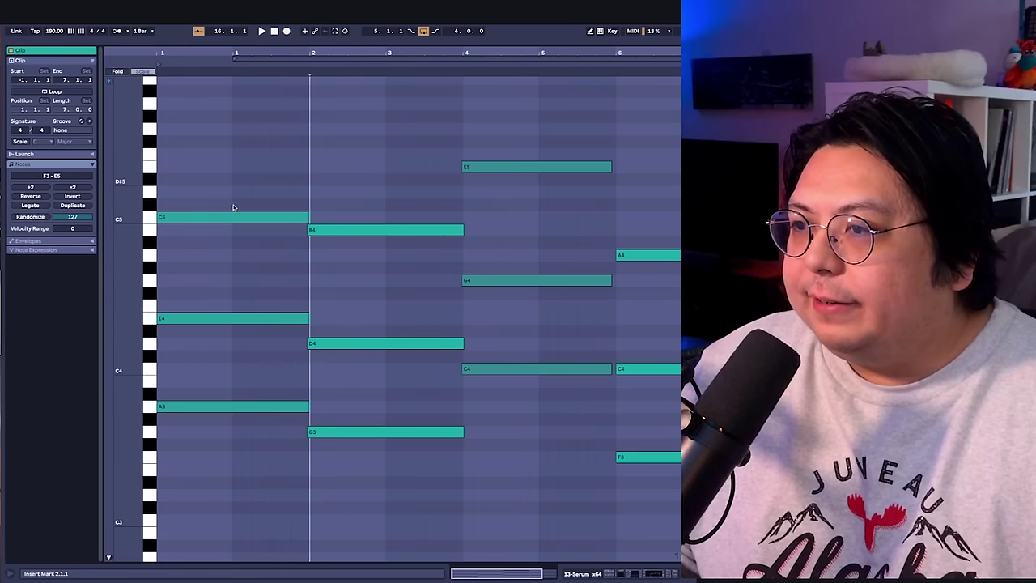
pyautogui.moveTo(215, 459); pyautogui.dragTo(234, 377)
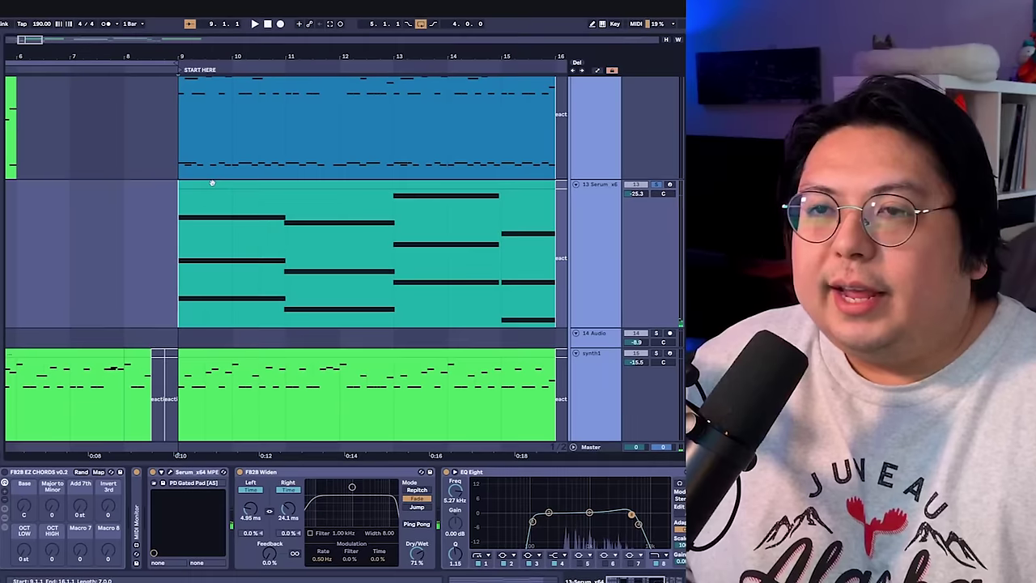
pyautogui.click(150, 484)
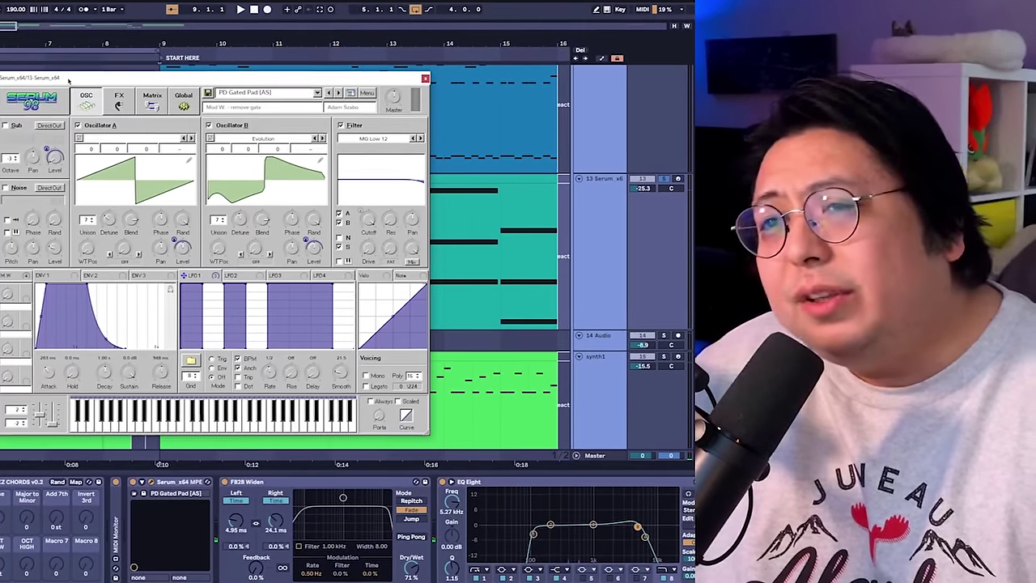
pyautogui.moveTo(29, 79); pyautogui.dragTo(58, 91)
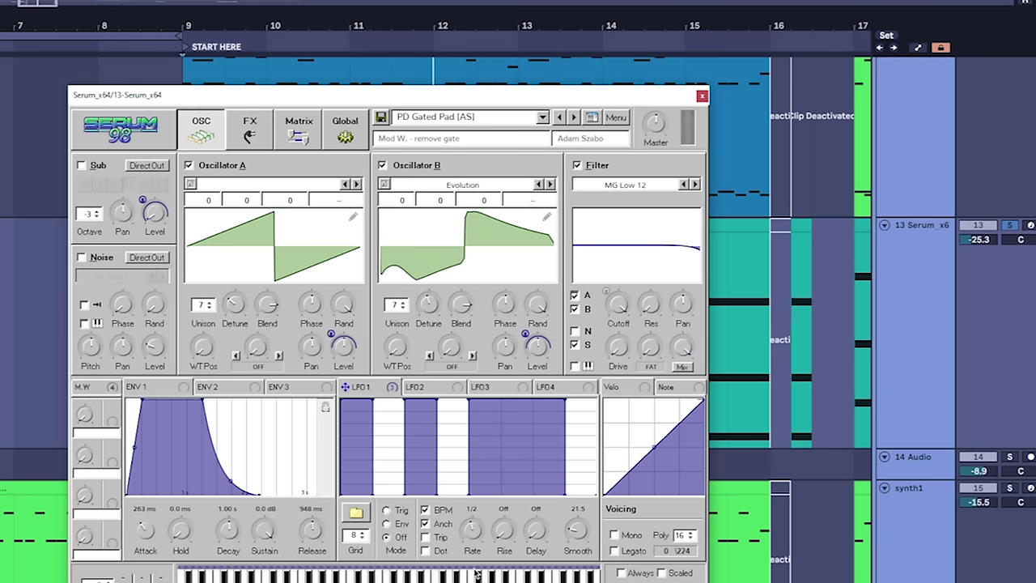
pyautogui.press('space')
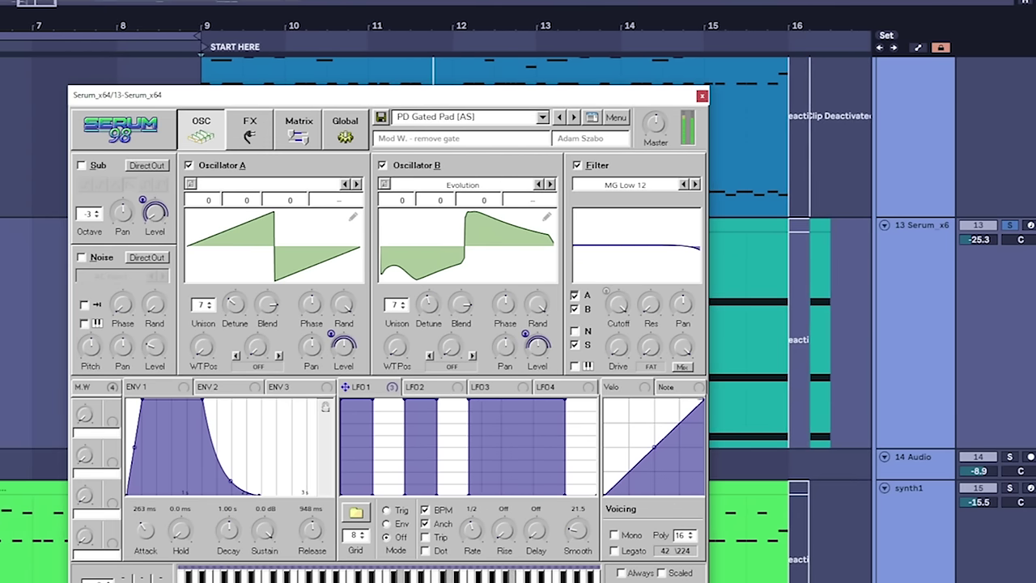
pyautogui.hotkey('ctrl', 'alt', 'p')
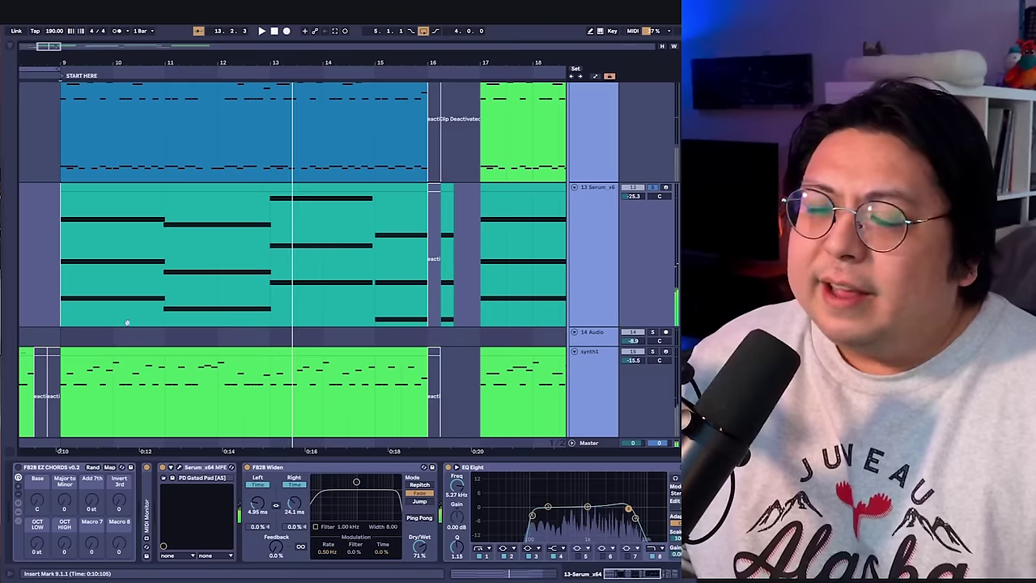
# Select the mobile gaming track near bar 8–9 to show its PLING clip, EQ Eight, Reverb and Limiter chain
pyautogui.scroll(-10, 431, 398)
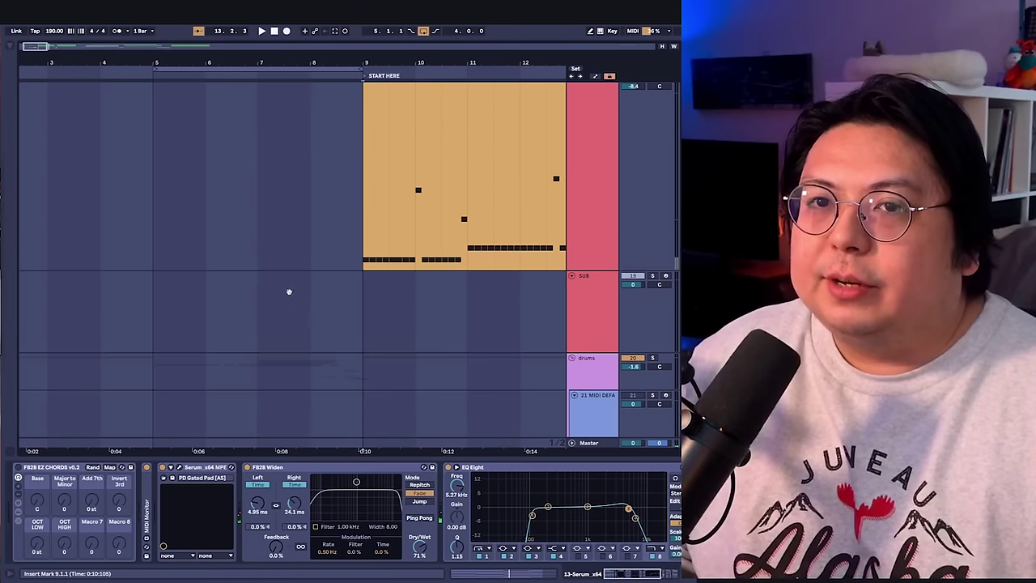
pyautogui.scroll(-10, 243, 125)
pyautogui.scroll(5, 324, 271)
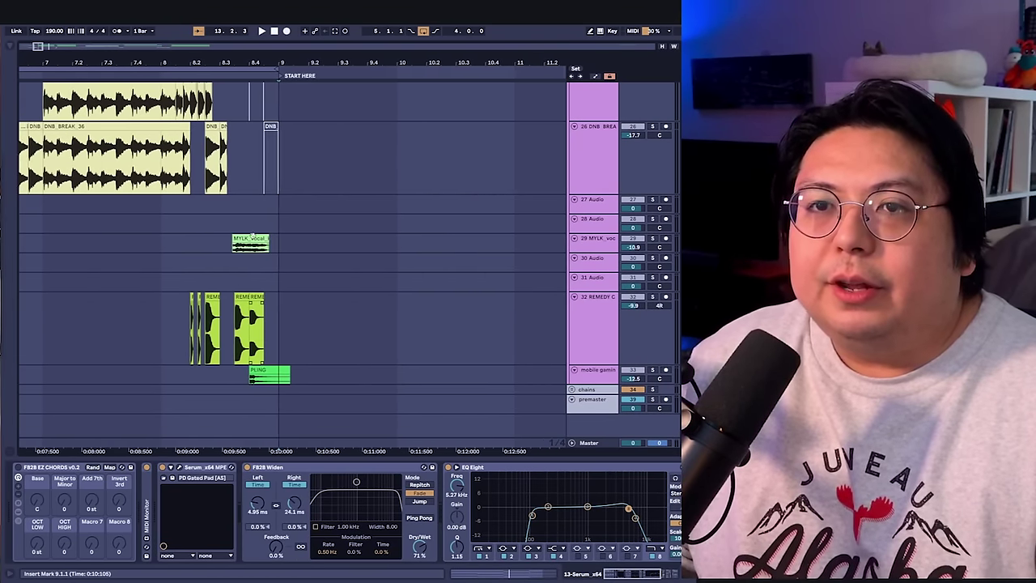
pyautogui.hscroll(1, 253, 235)
pyautogui.keyDown('alt'); pyautogui.scroll(3, 215, 369); pyautogui.keyUp('alt')
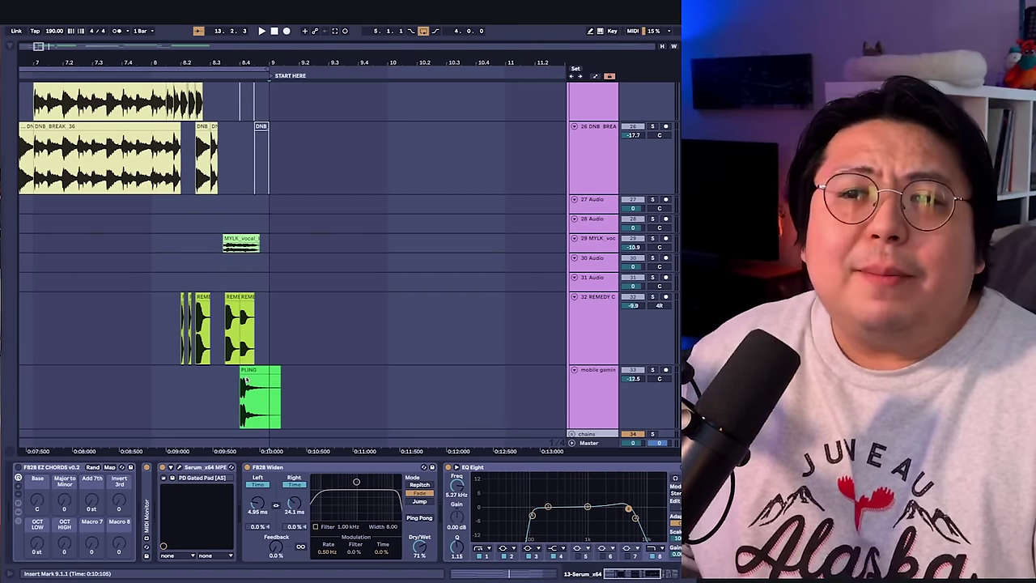
pyautogui.keyDown('ctrl'); pyautogui.scroll(4, 220, 319); pyautogui.keyUp('ctrl')
pyautogui.scroll(-3, 220, 319)
pyautogui.hscroll(3, 220, 319)
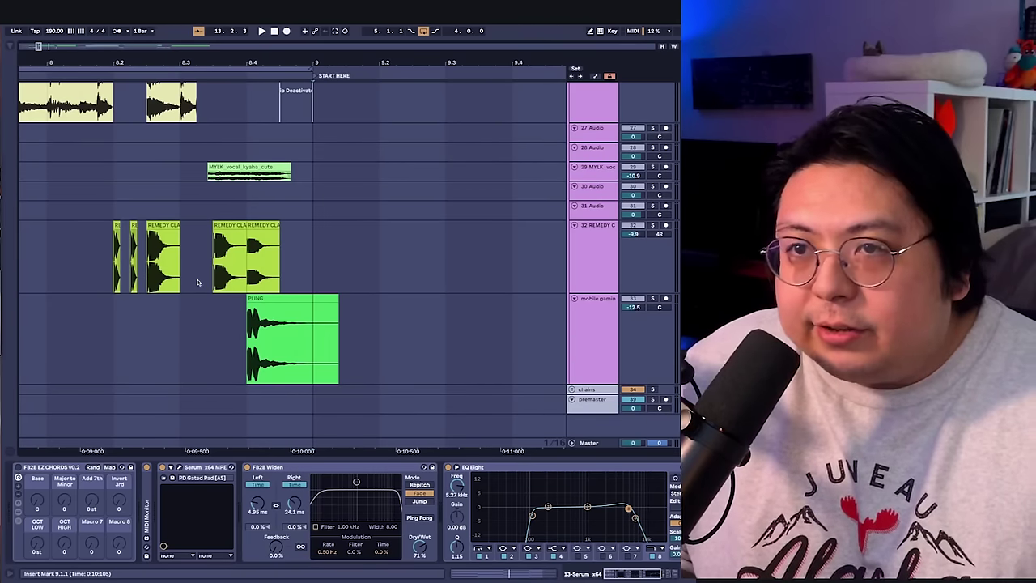
pyautogui.click(177, 351)
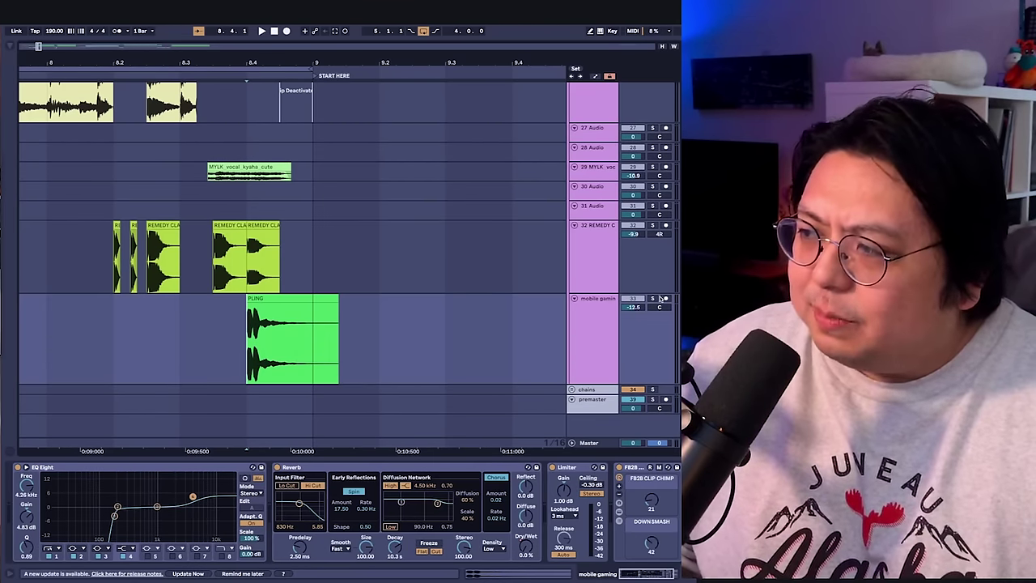